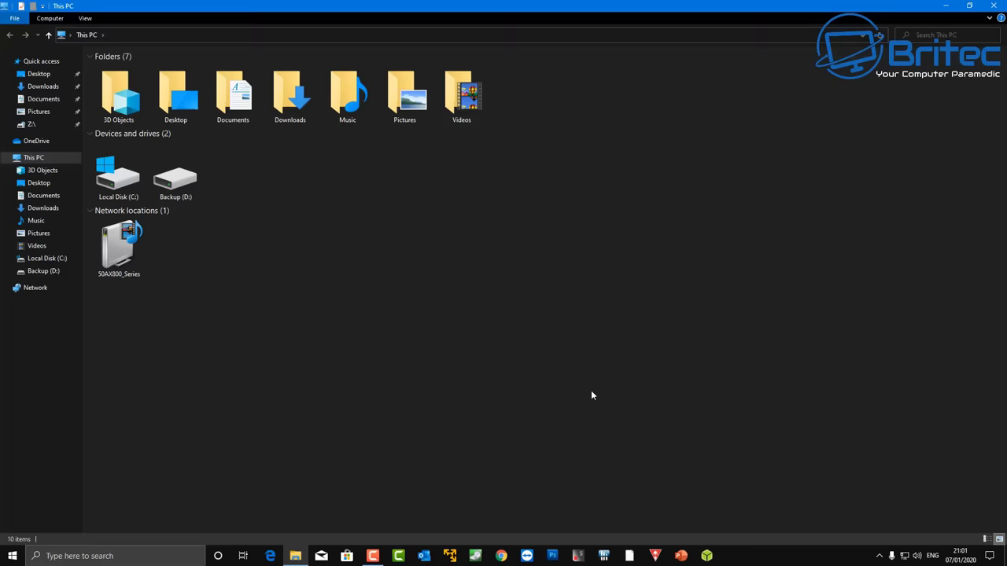
# - Browse the Network location and open the Network and Sharing Center from the file sharing notice
pyautogui.click(29, 291)
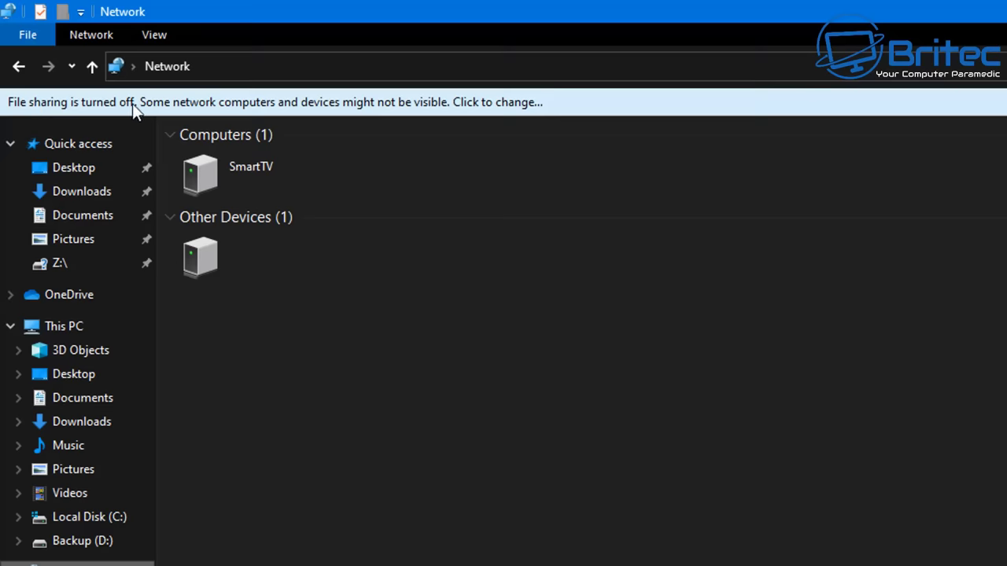
pyautogui.click(526, 102)
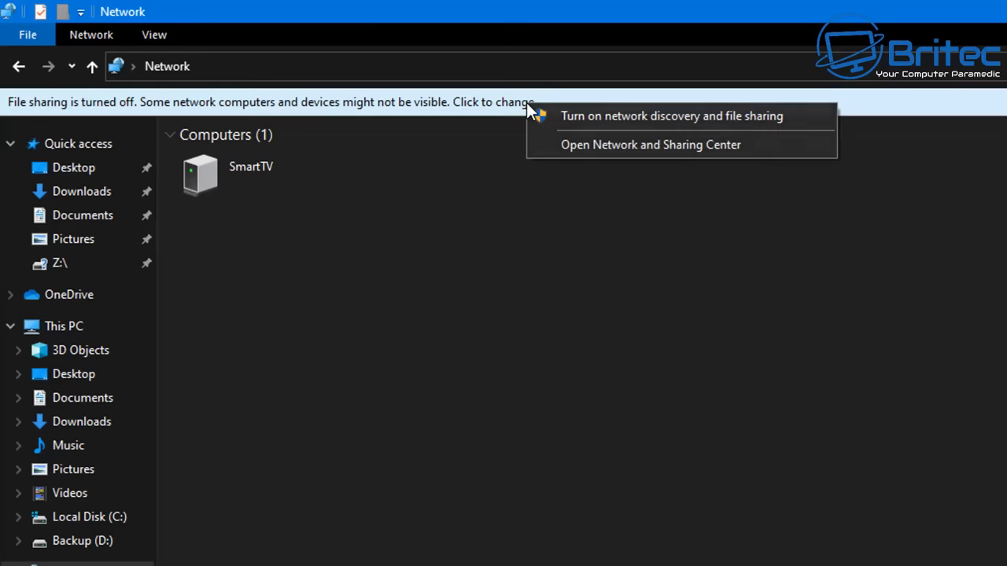
pyautogui.click(587, 145)
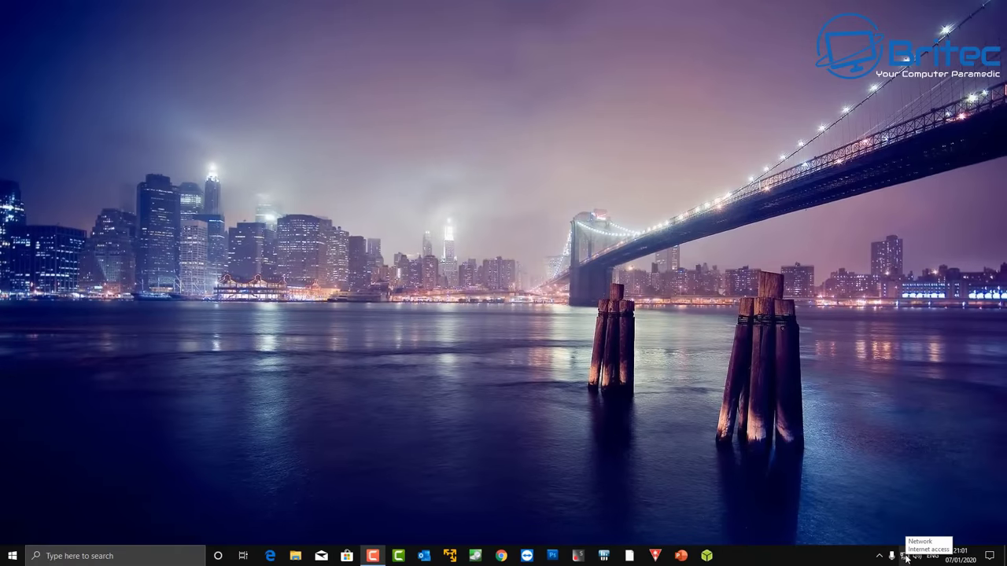
# - Open the Network & Internet settings from the desktop and maximize the window
pyautogui.rightClick(907, 559)
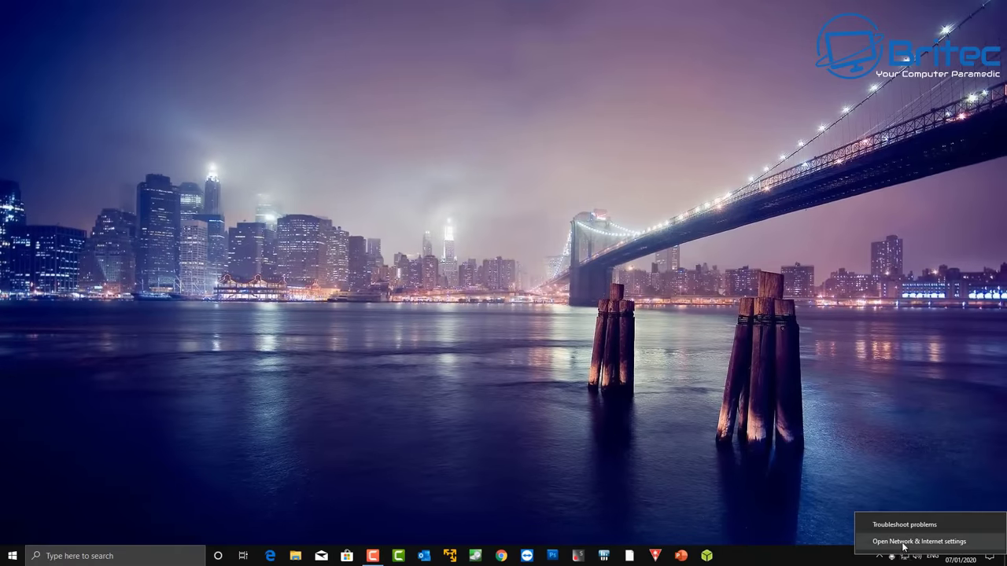
pyautogui.click(903, 543)
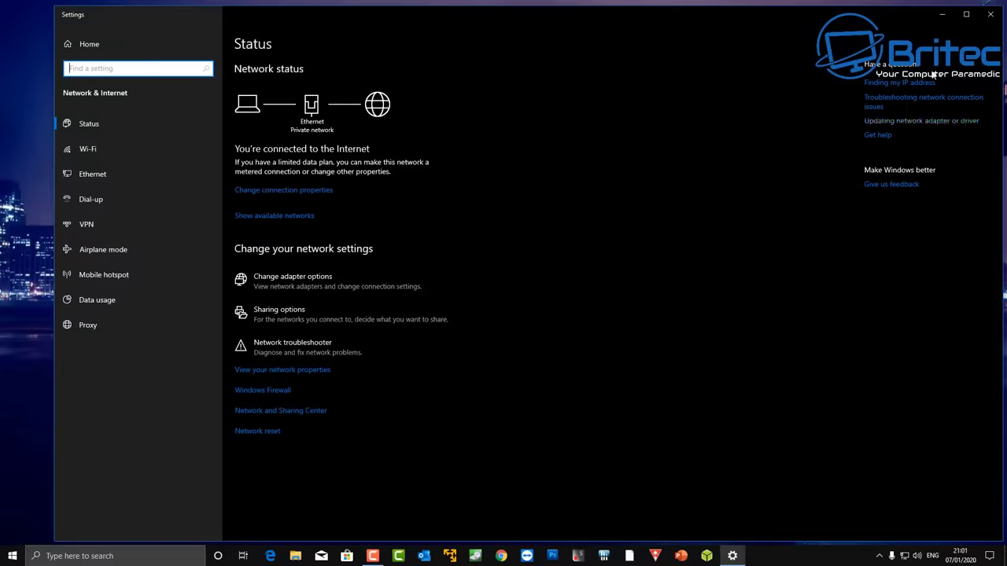
pyautogui.click(966, 15)
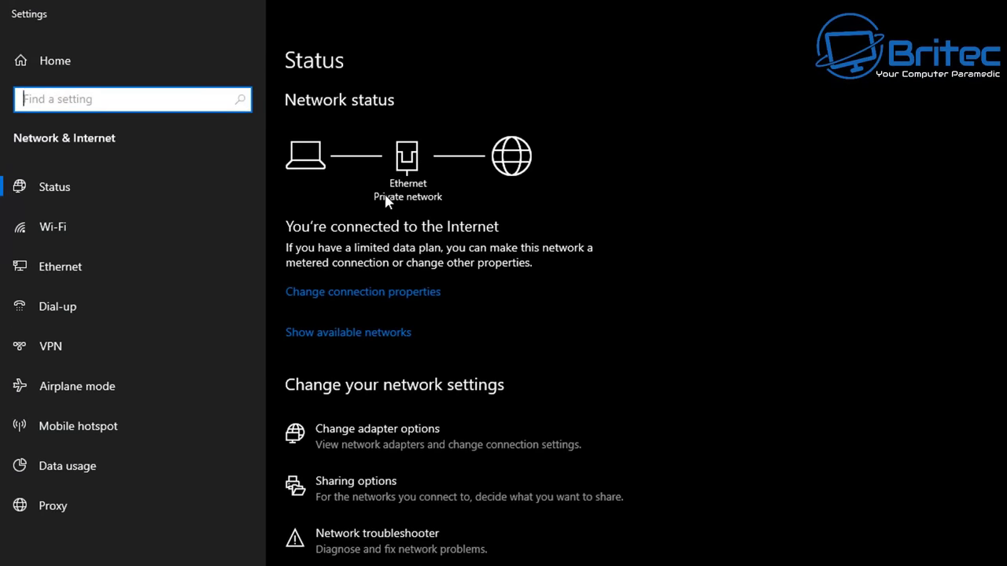
# - Review the Wi-Fi settings and check the network profile of the connected Ethernet network
pyautogui.click(407, 189)
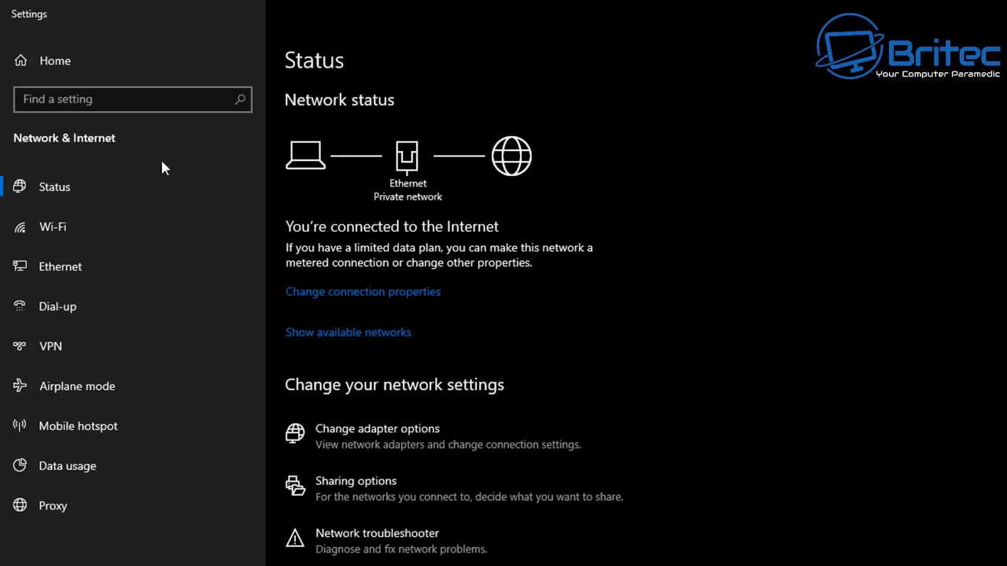
pyautogui.click(67, 236)
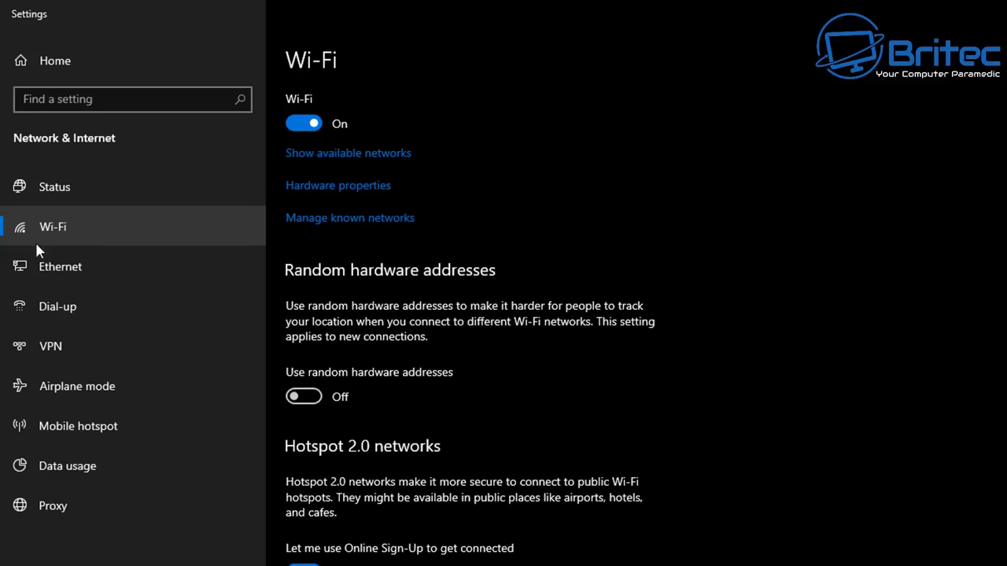
pyautogui.click(36, 265)
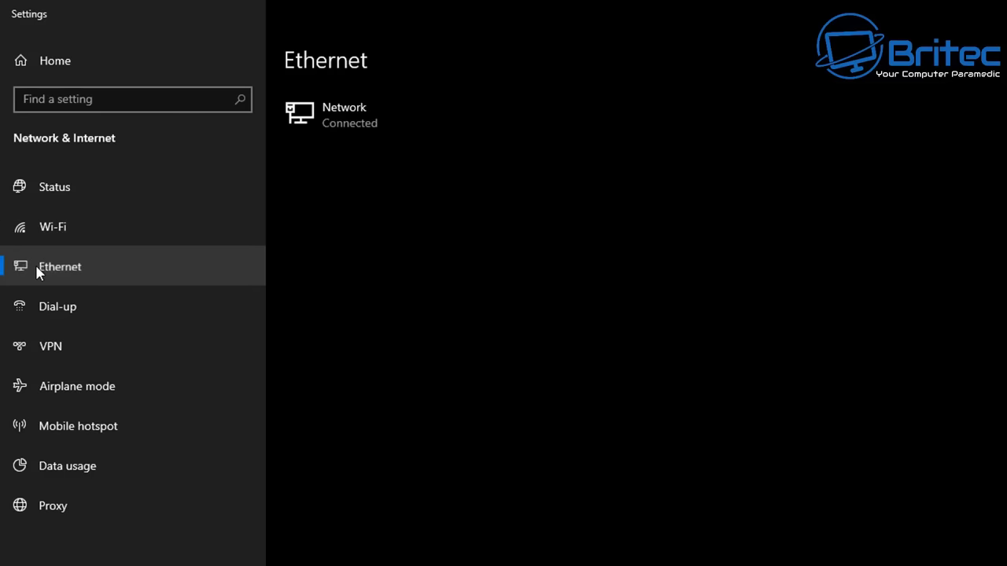
pyautogui.click(313, 118)
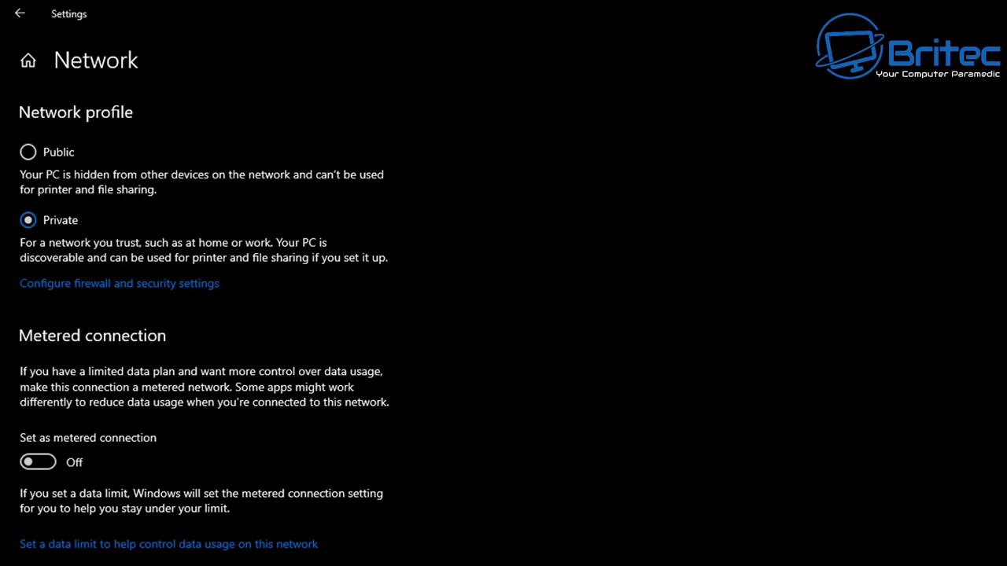
pyautogui.click(20, 13)
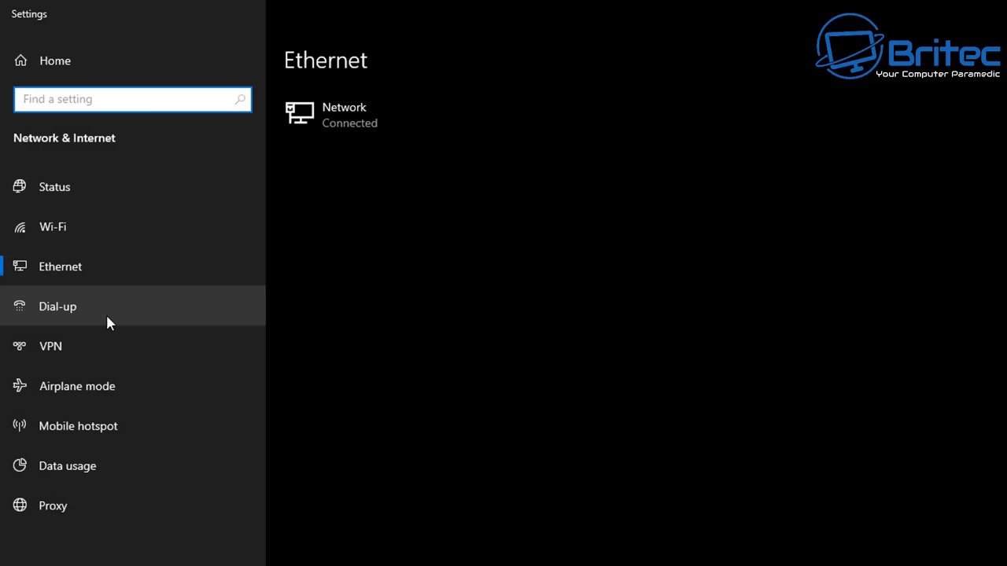
# - Open the sharing options and turn on network discovery and file and printer sharing for the private profile
pyautogui.click(52, 191)
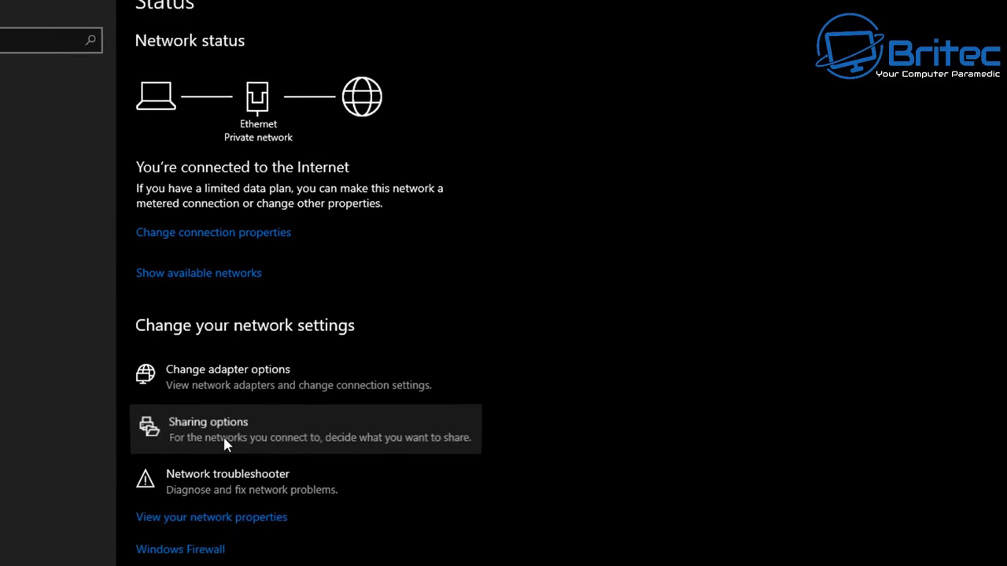
pyautogui.click(374, 498)
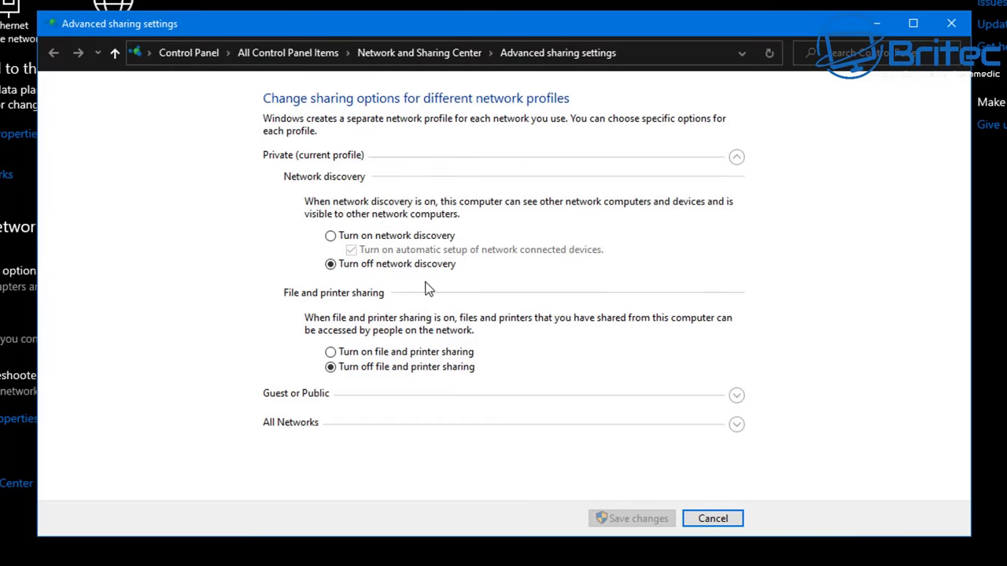
pyautogui.click(330, 237)
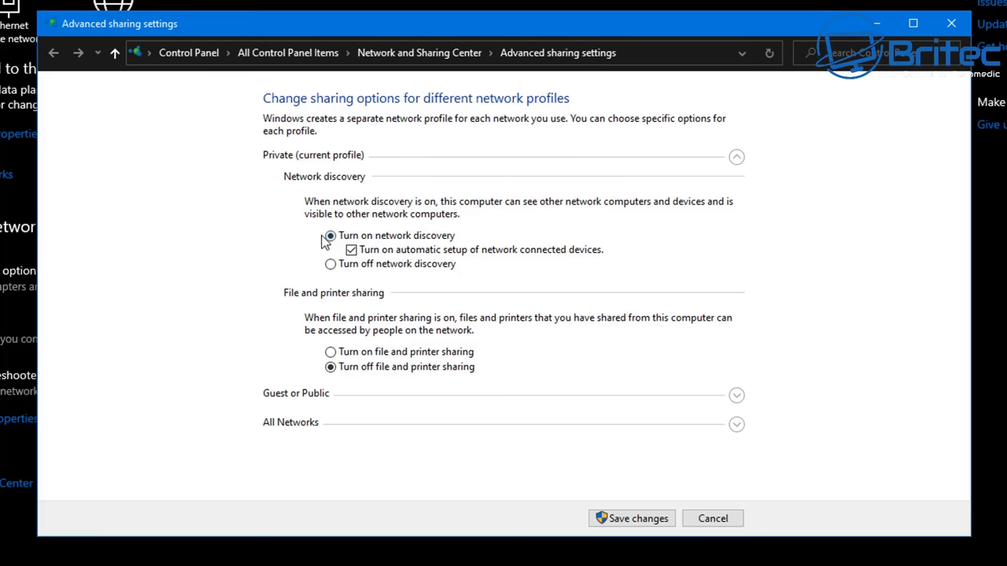
pyautogui.click(331, 353)
# - Turn on Public folder sharing for all networks, save the changes and close Settings
pyautogui.click(738, 398)
pyautogui.click(738, 408)
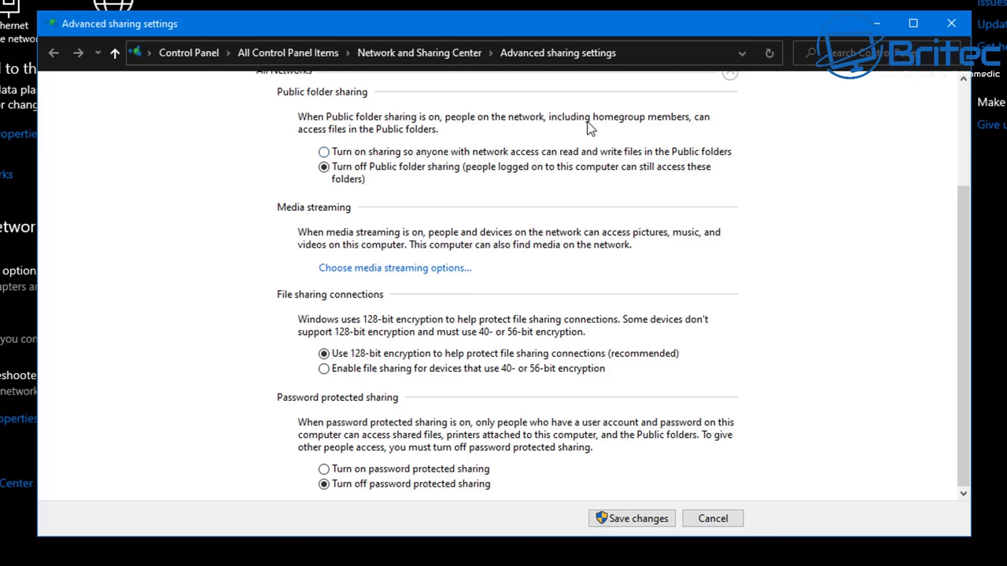
pyautogui.click(324, 152)
pyautogui.click(641, 519)
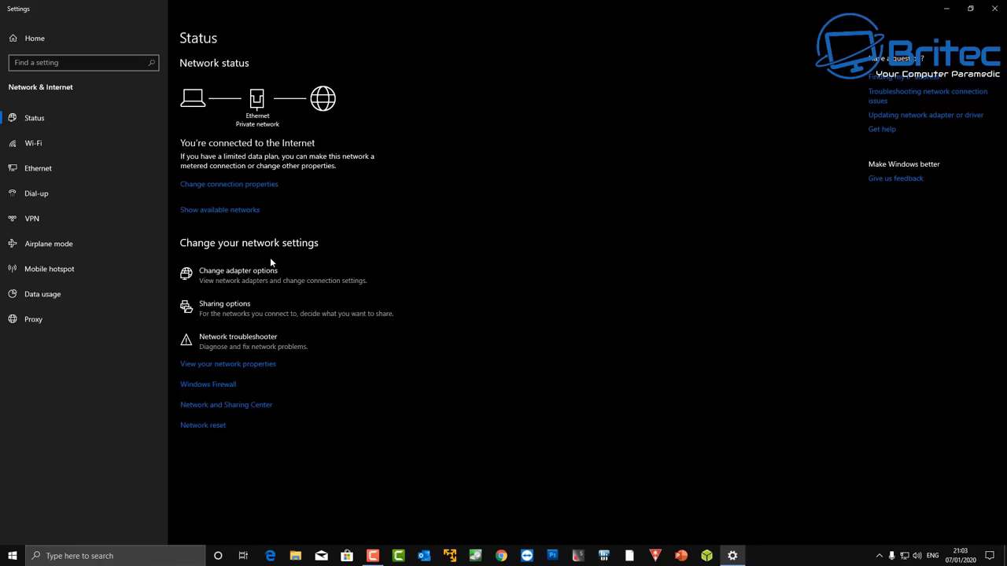
pyautogui.click(994, 7)
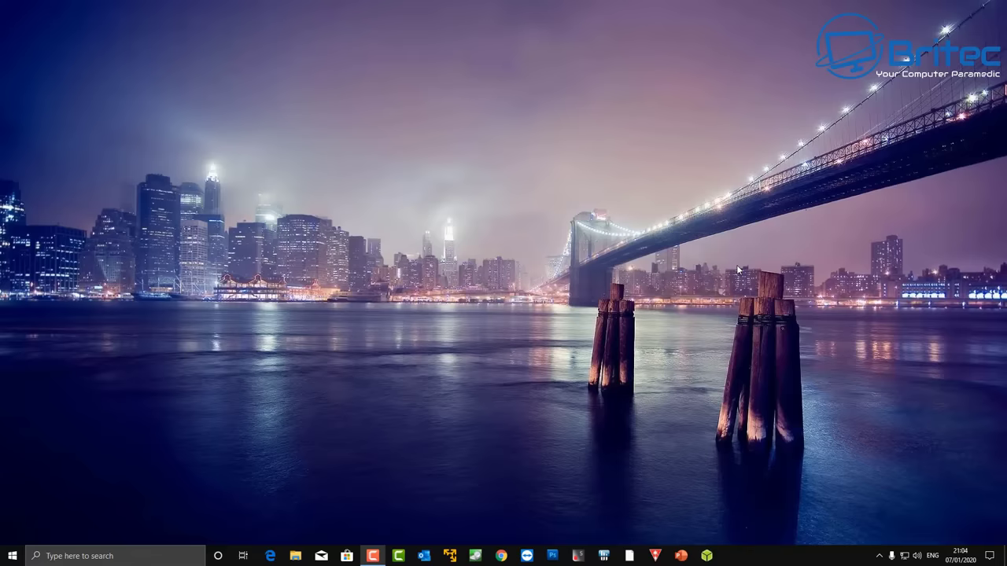
# - Search Windows for "services" and open the Services app
pyautogui.click(83, 556)
pyautogui.write('se')
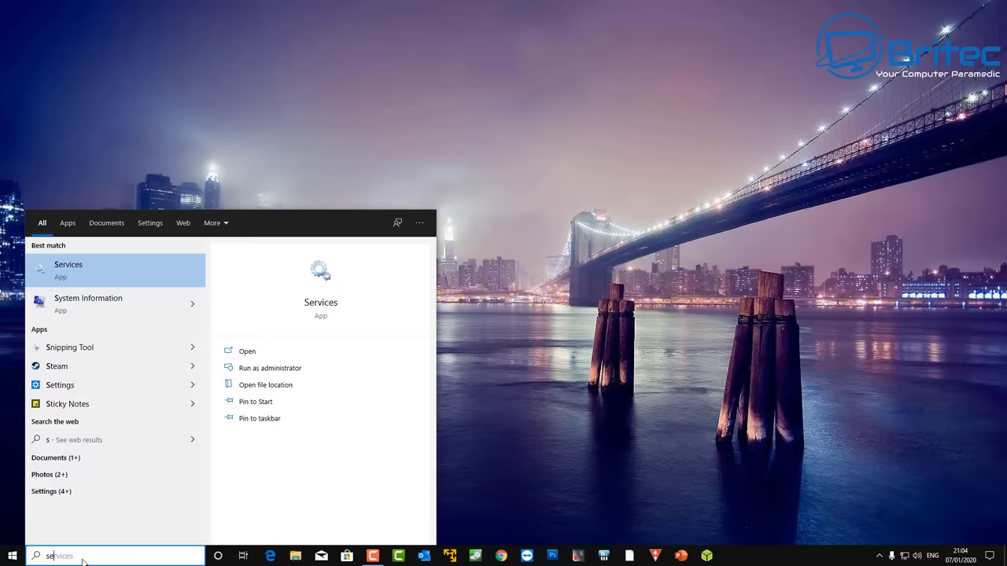
pyautogui.write('rvices')
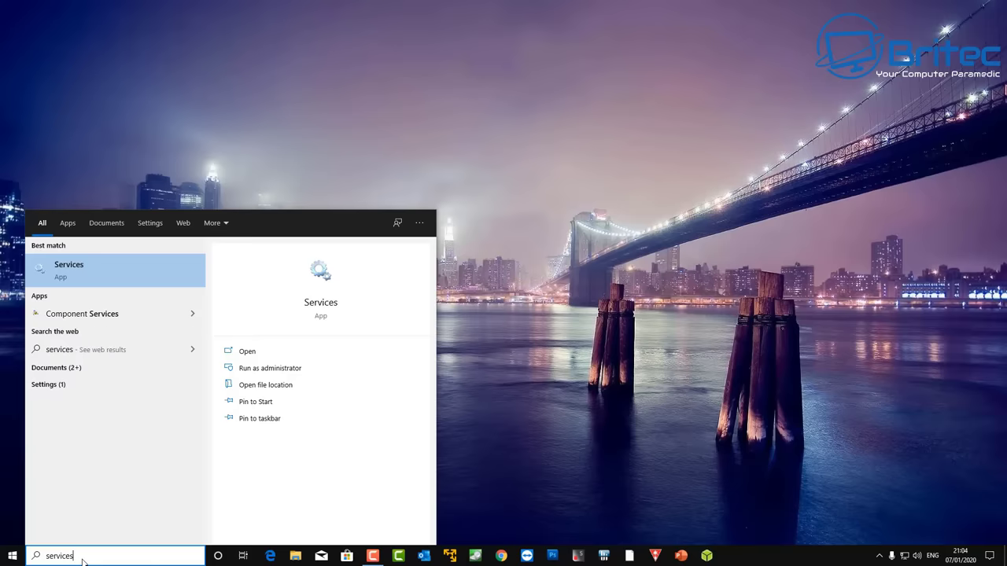
pyautogui.click(69, 282)
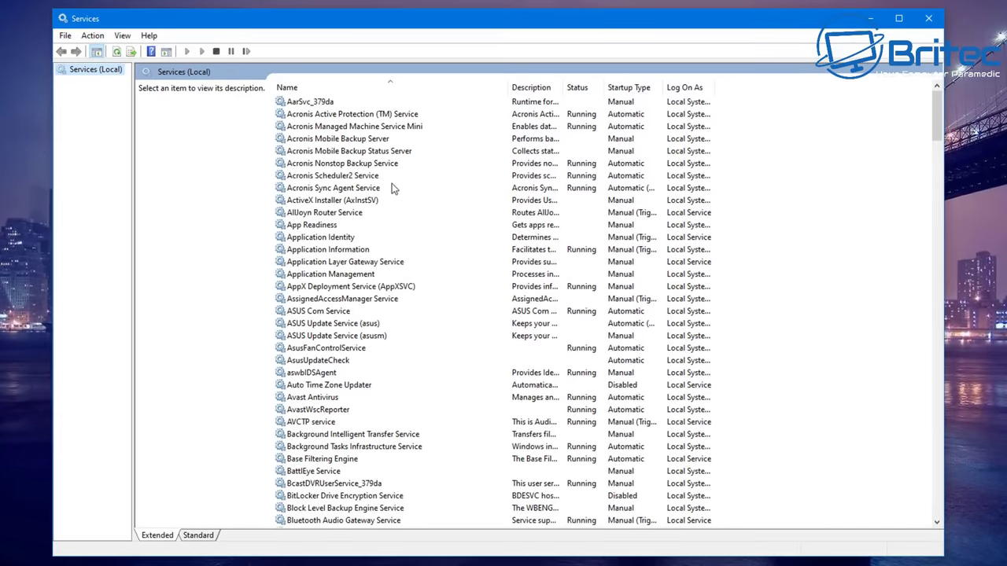
# - Set the Function Discovery Provider Host service's startup type to Automatic (Delayed Start) and start the service
pyautogui.moveTo(940, 118); pyautogui.dragTo(935, 229)
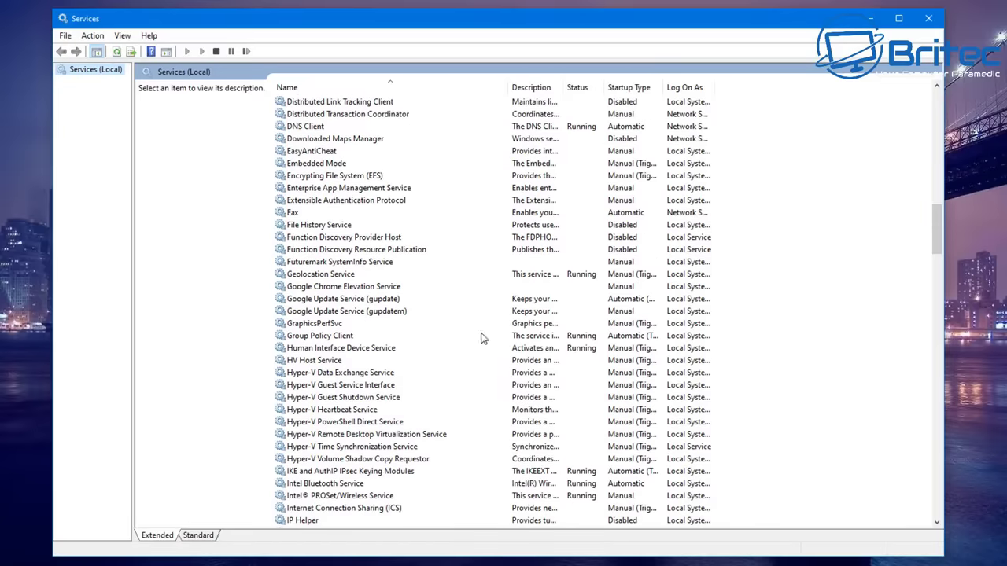
pyautogui.click(321, 240)
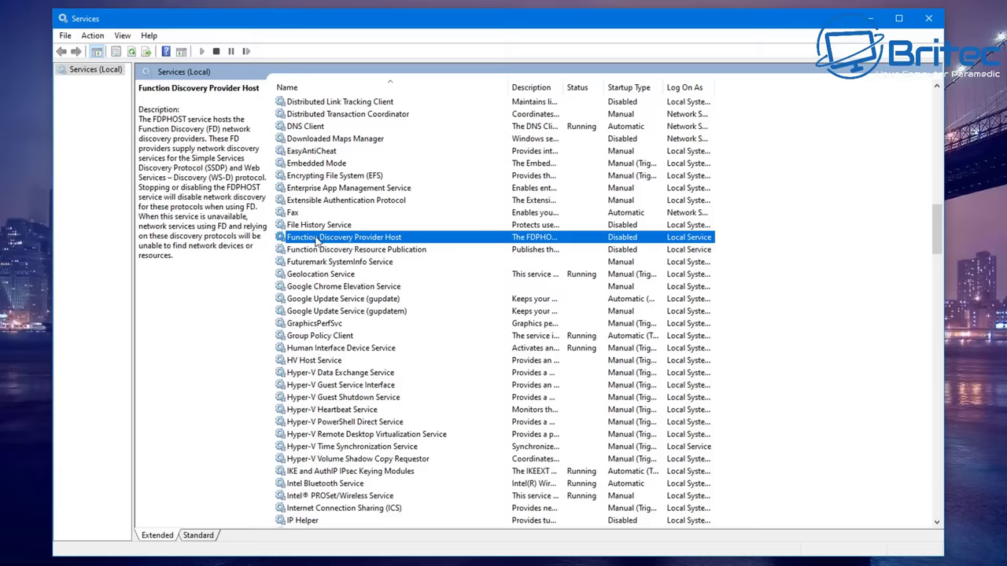
pyautogui.doubleClick(347, 241)
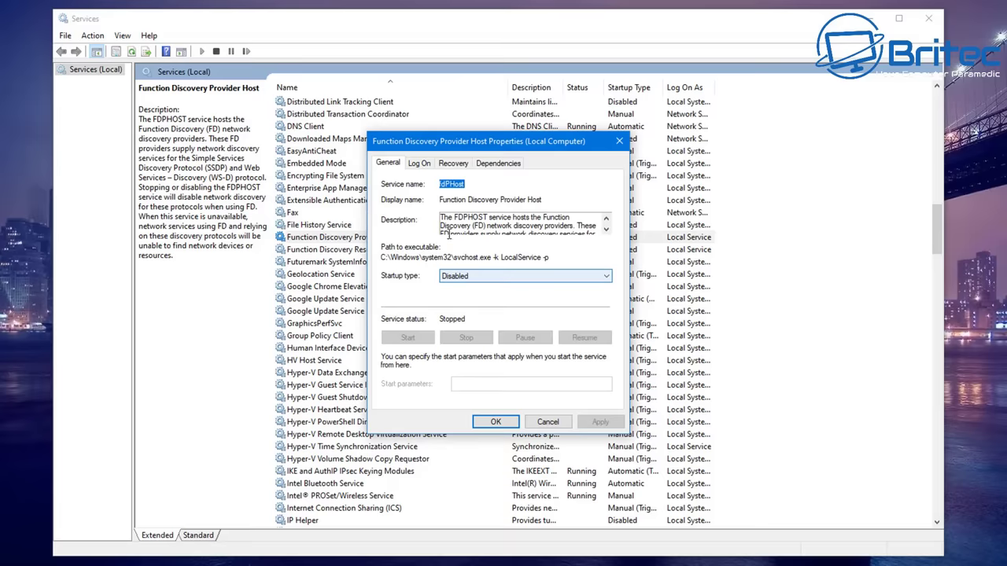
pyautogui.click(491, 277)
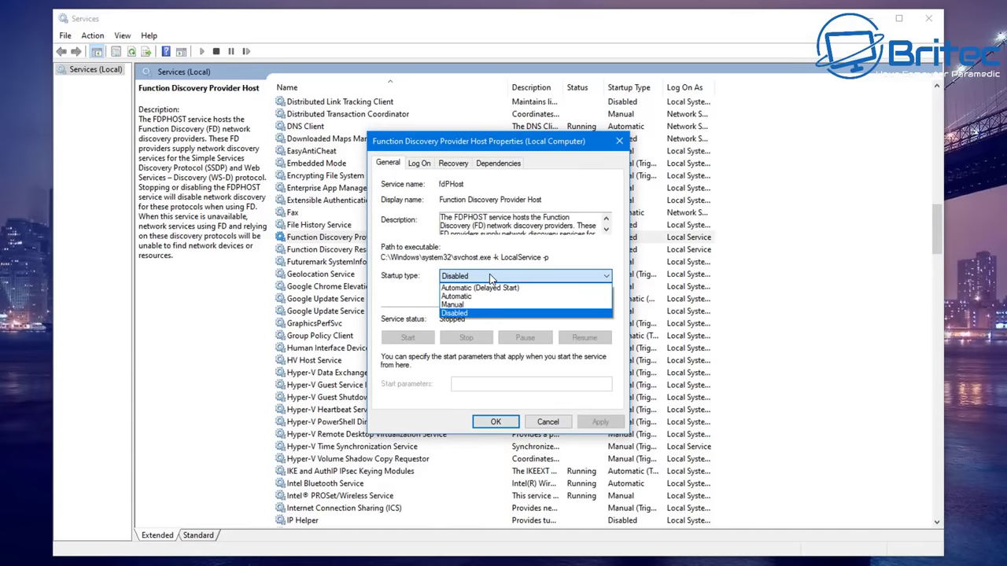
pyautogui.click(469, 307)
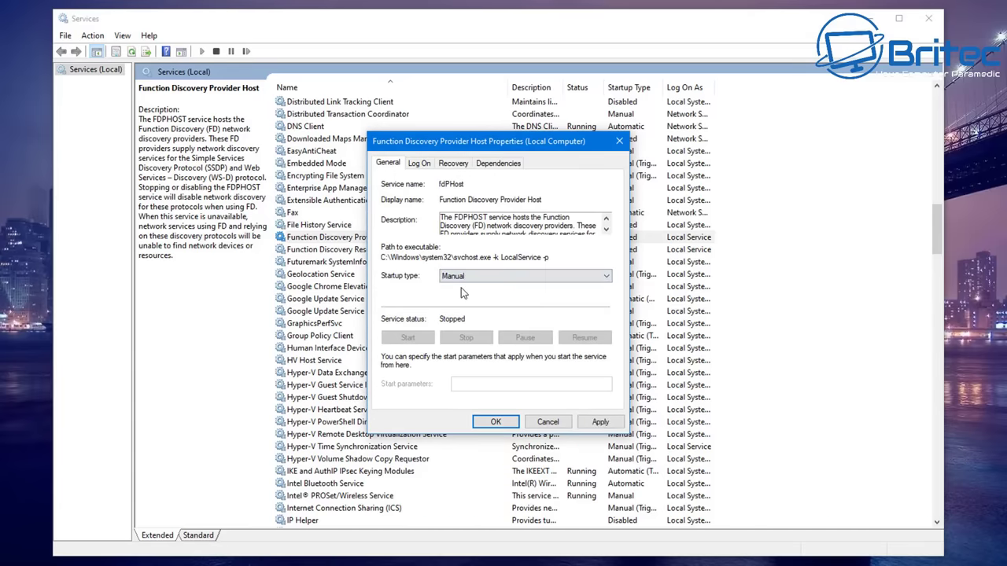
pyautogui.click(469, 279)
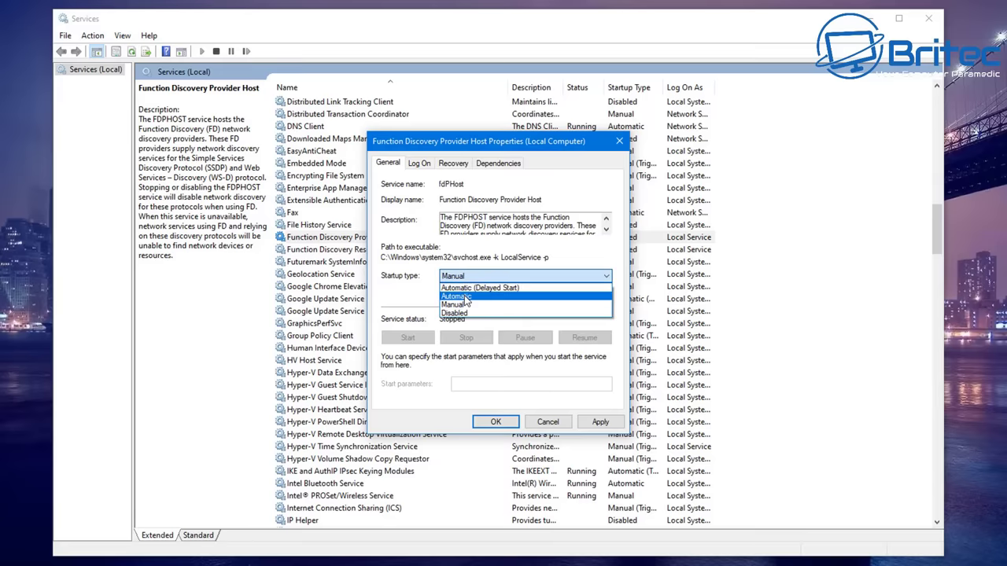
pyautogui.click(469, 288)
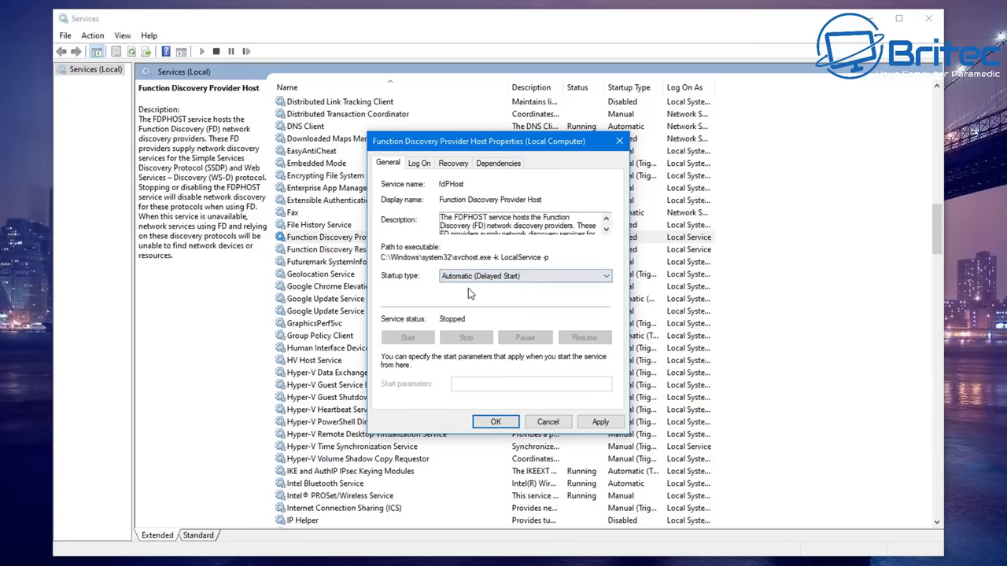
pyautogui.click(600, 422)
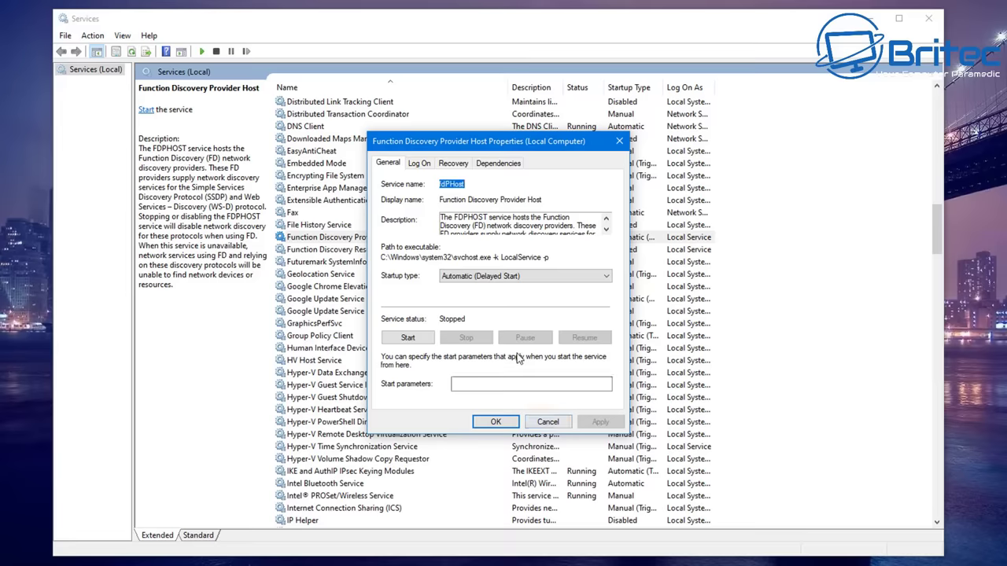
pyautogui.click(409, 338)
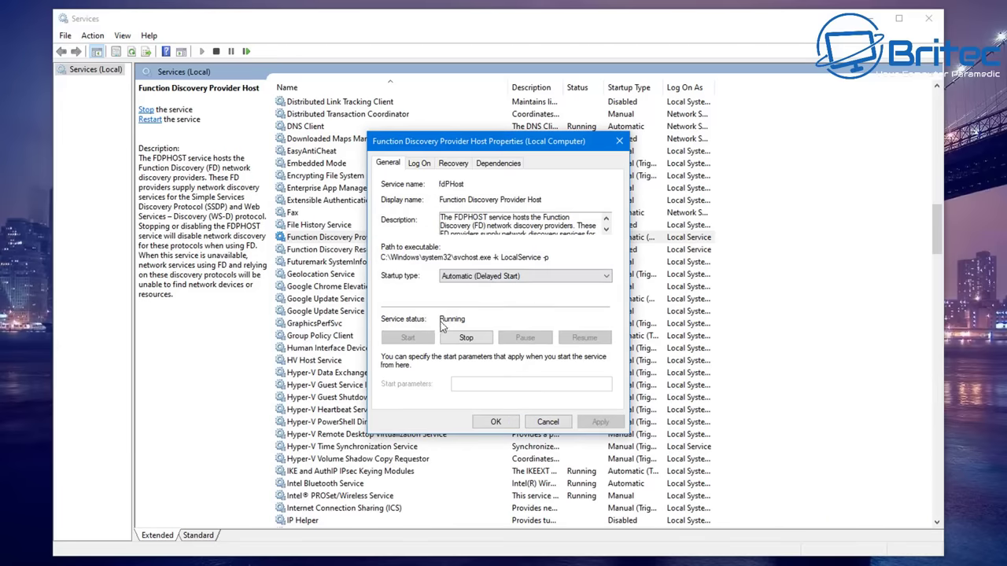
pyautogui.doubleClick(496, 422)
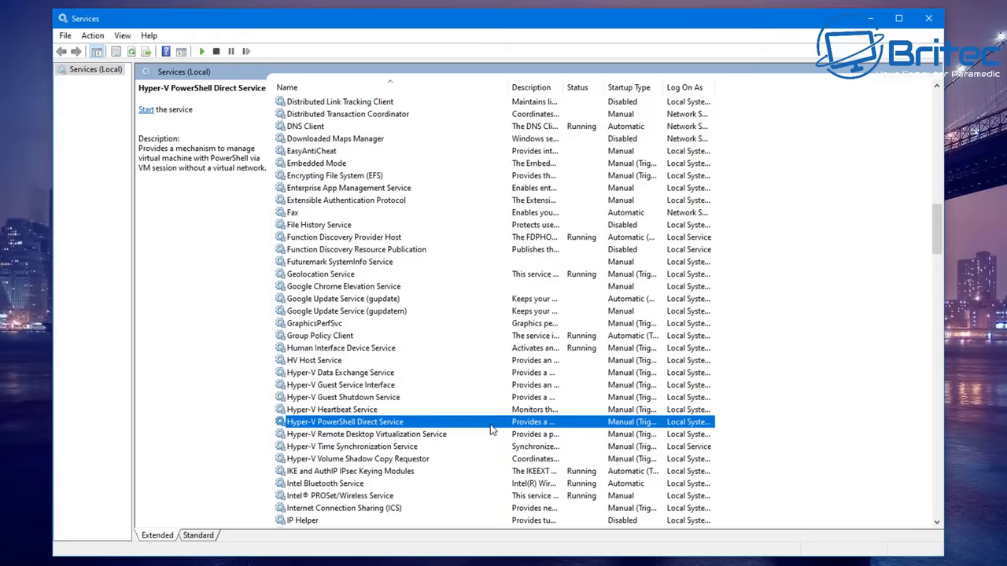
# - Set the Function Discovery Resource Publication service's startup type to Automatic (Delayed Start), apply it and start the service
pyautogui.click(340, 250)
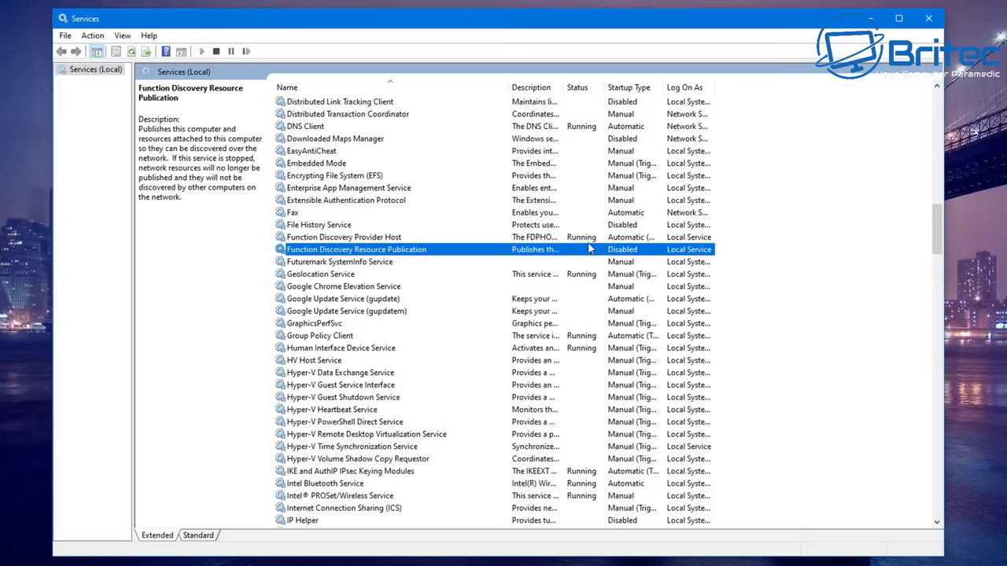
pyautogui.doubleClick(348, 253)
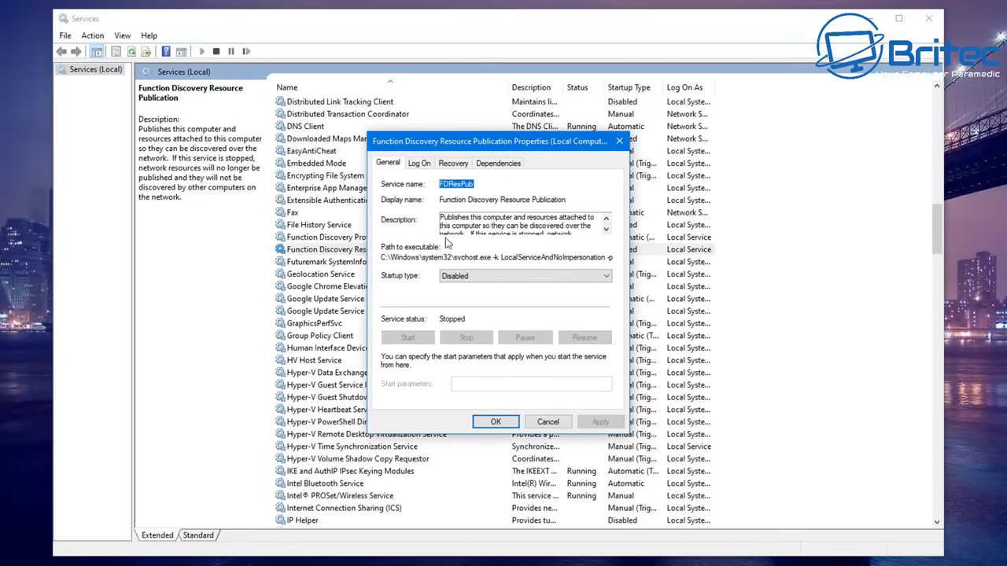
pyautogui.click(483, 275)
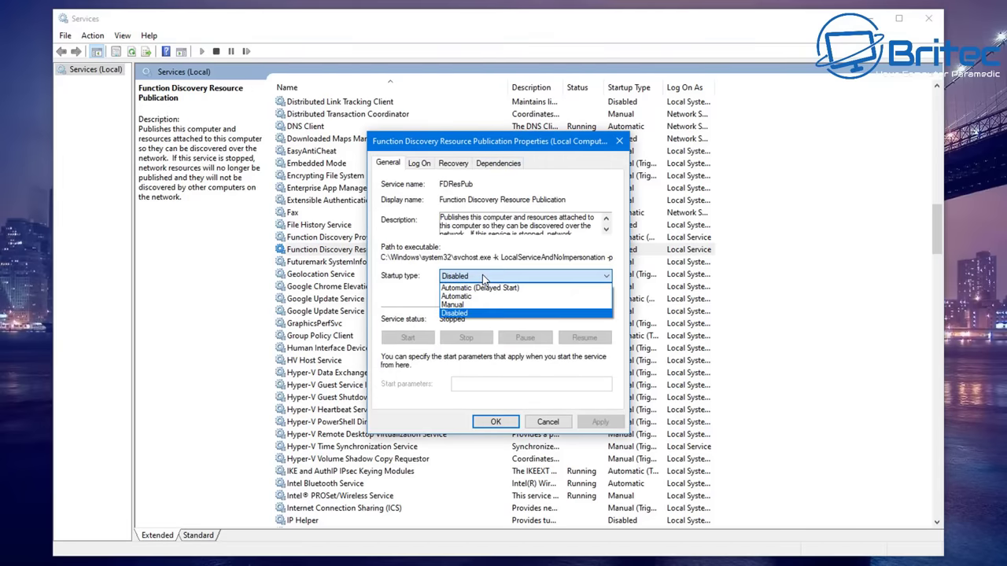
pyautogui.click(472, 288)
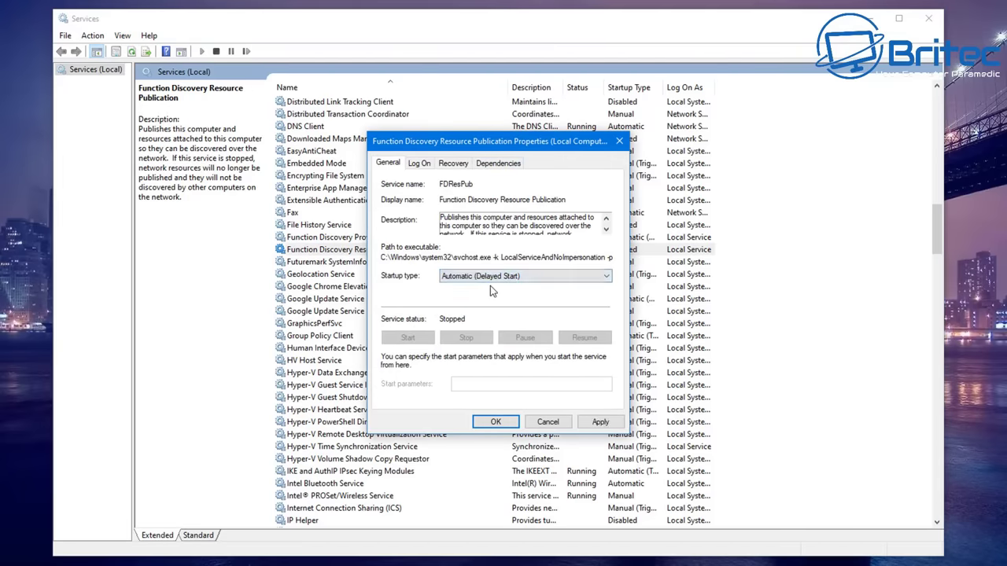
pyautogui.click(484, 283)
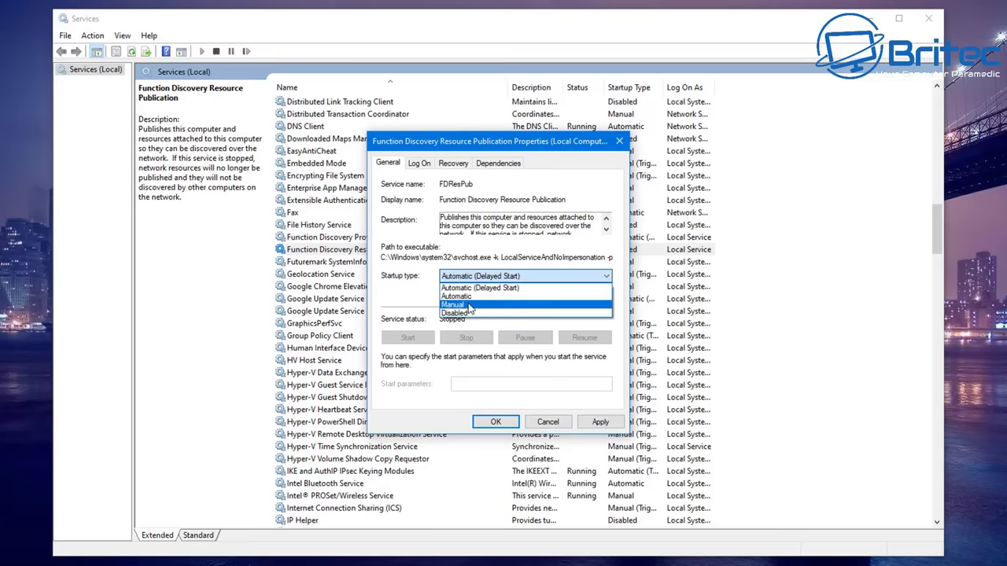
pyautogui.click(484, 305)
pyautogui.click(478, 287)
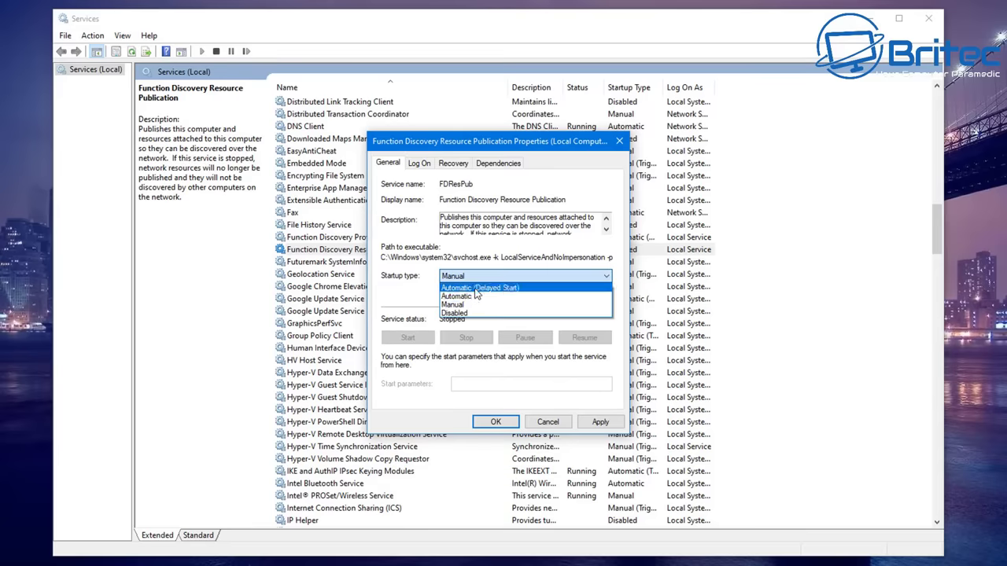
pyautogui.click(480, 288)
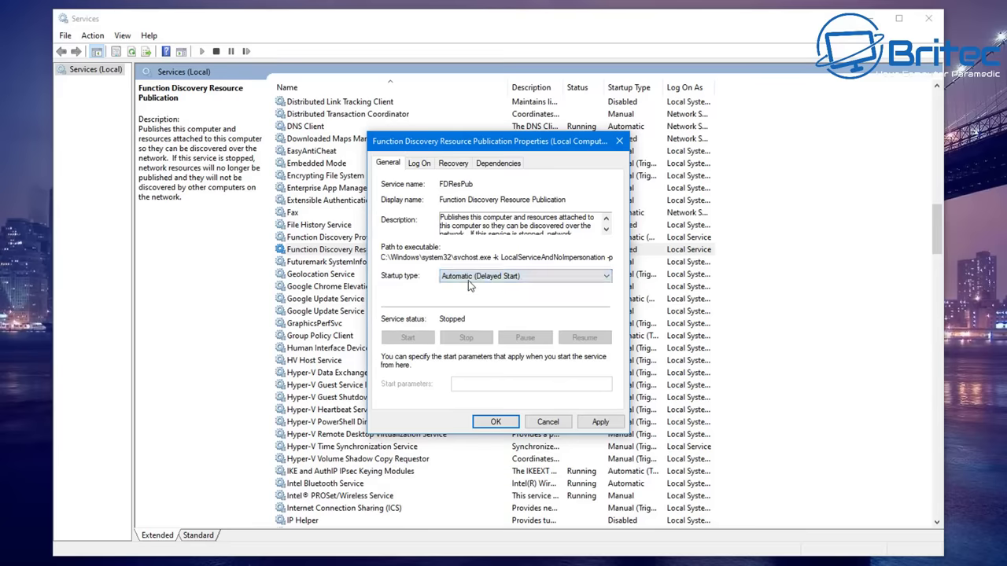
pyautogui.click(599, 423)
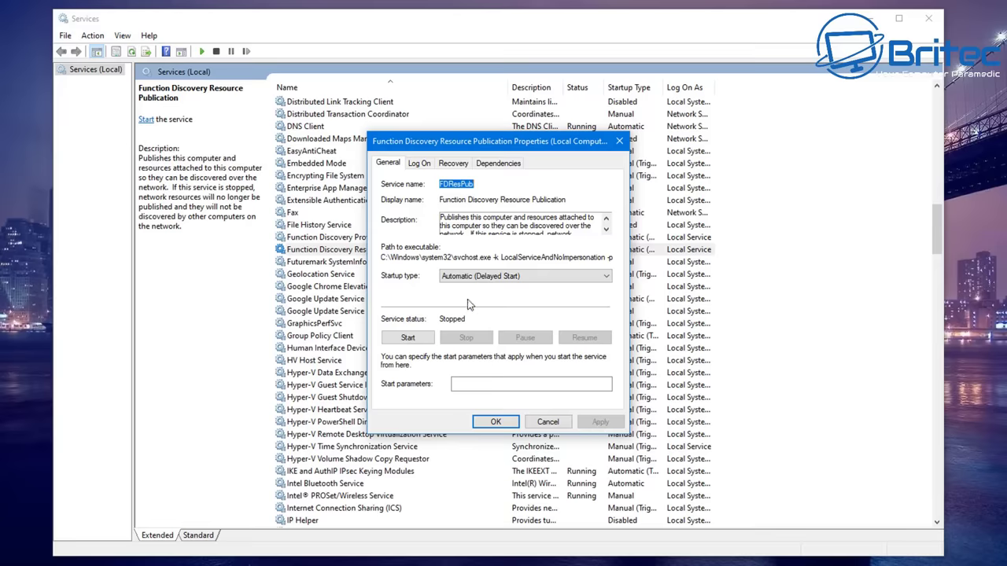
pyautogui.click(402, 338)
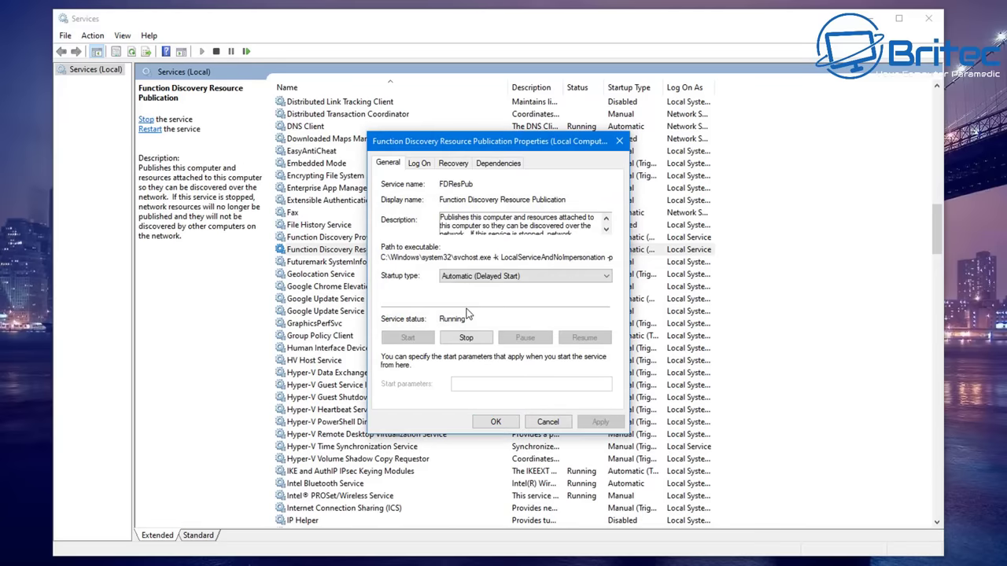
pyautogui.click(489, 422)
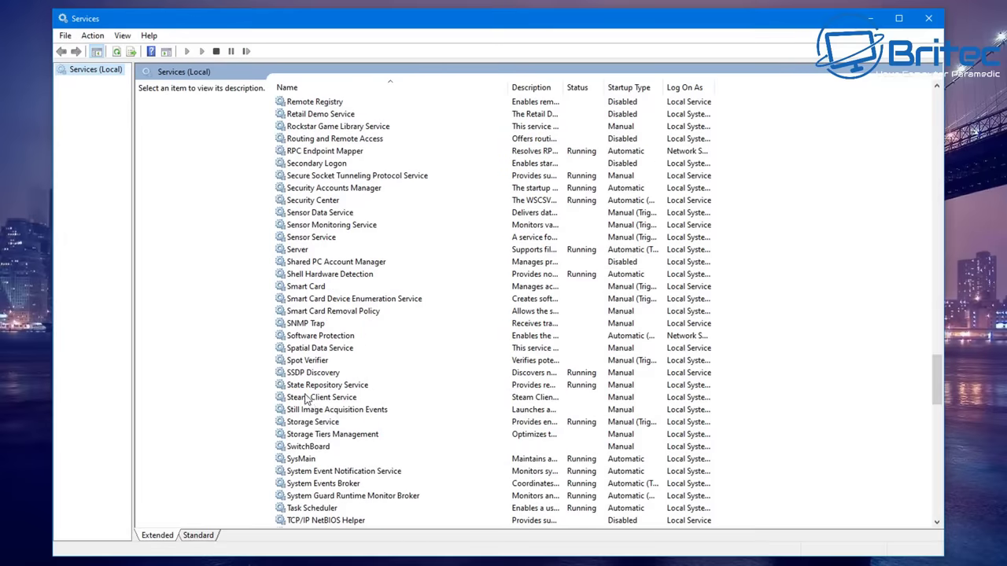
# - Check the SSDP Discovery service's description, startup type and status in its properties, then close them
pyautogui.click(310, 375)
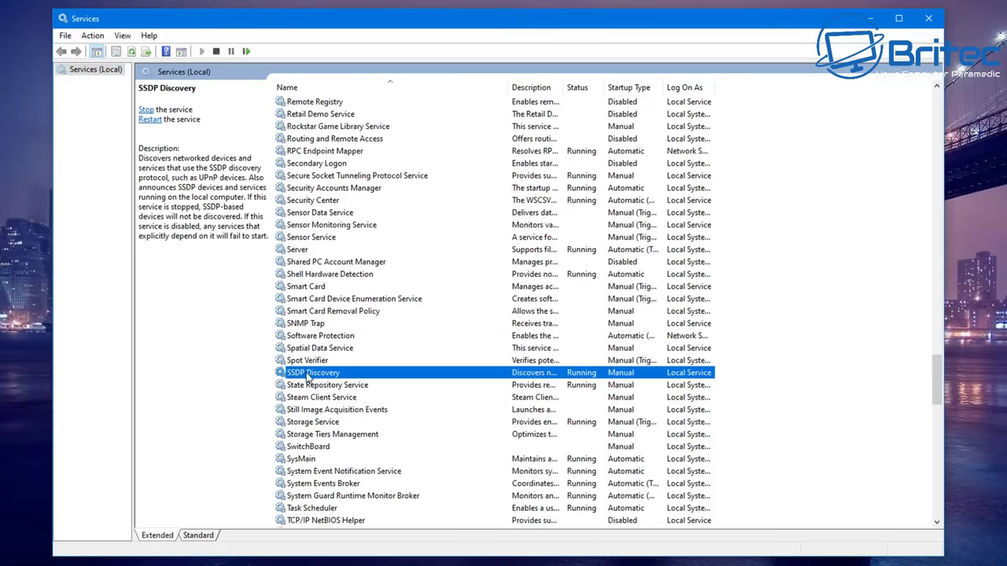
pyautogui.doubleClick(309, 375)
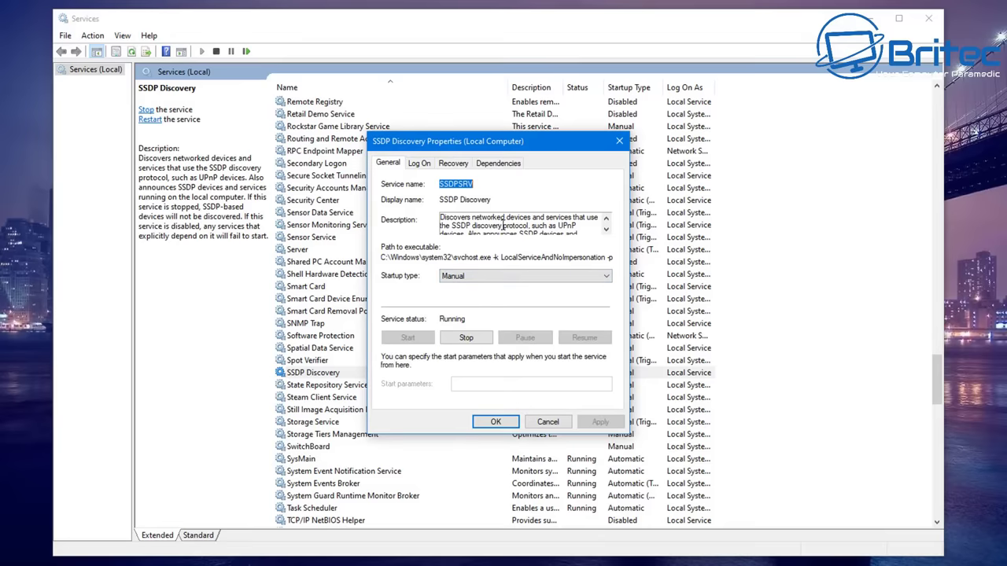
pyautogui.moveTo(441, 219); pyautogui.dragTo(571, 218)
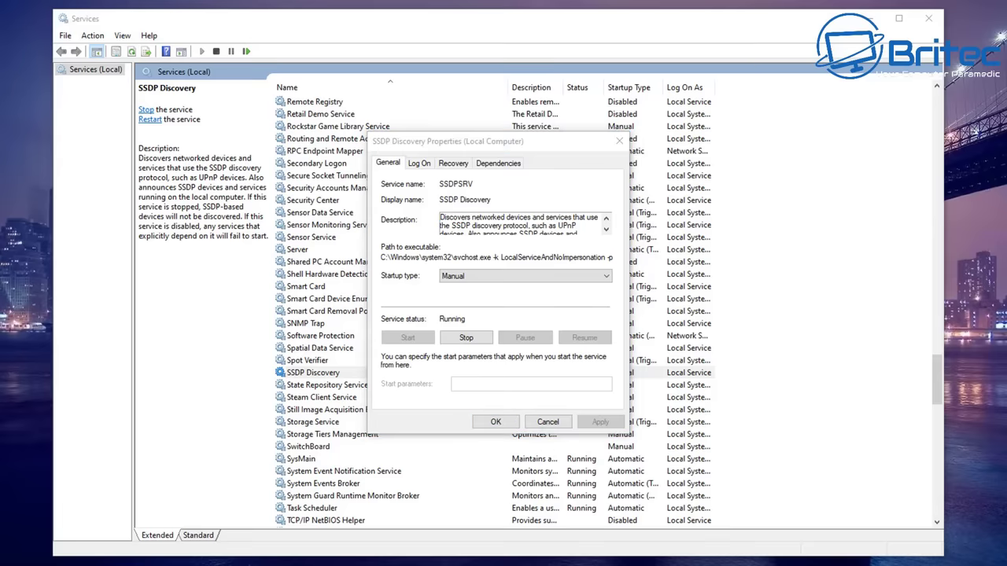
pyautogui.click(500, 422)
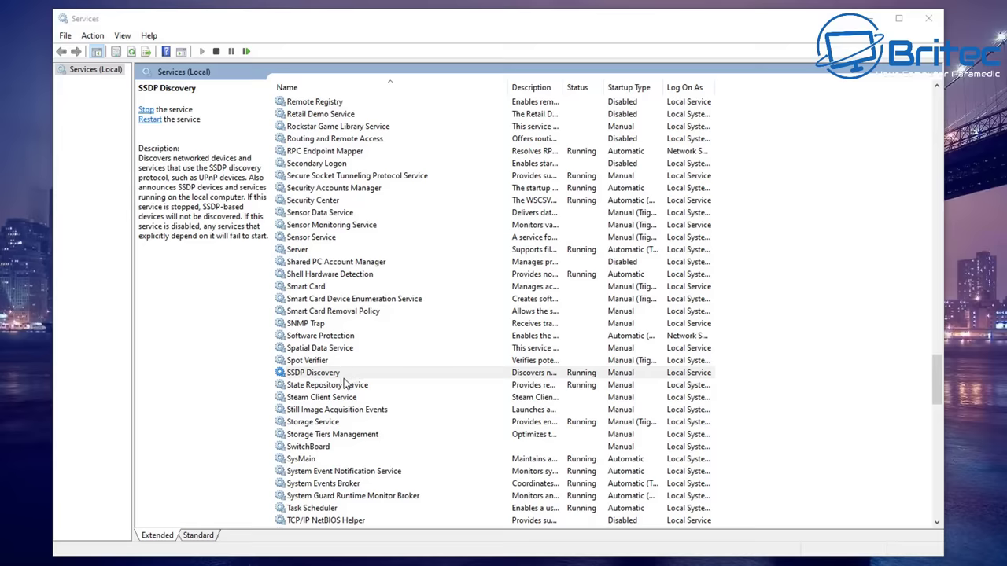
# - Review the Server service's full description, startup type and status in its properties and close them
pyautogui.scroll(3, 344, 381)
pyautogui.click(301, 351)
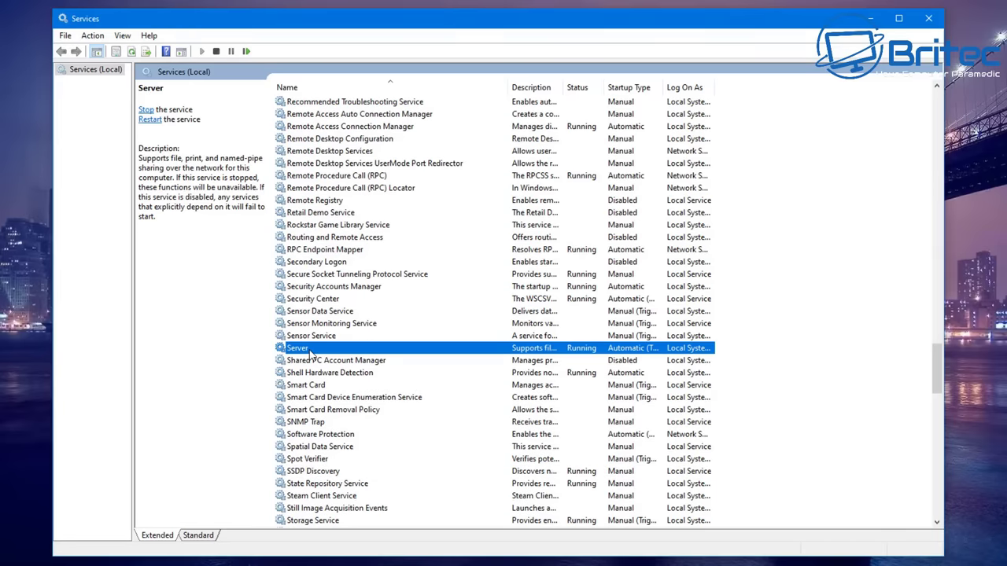
pyautogui.doubleClick(311, 351)
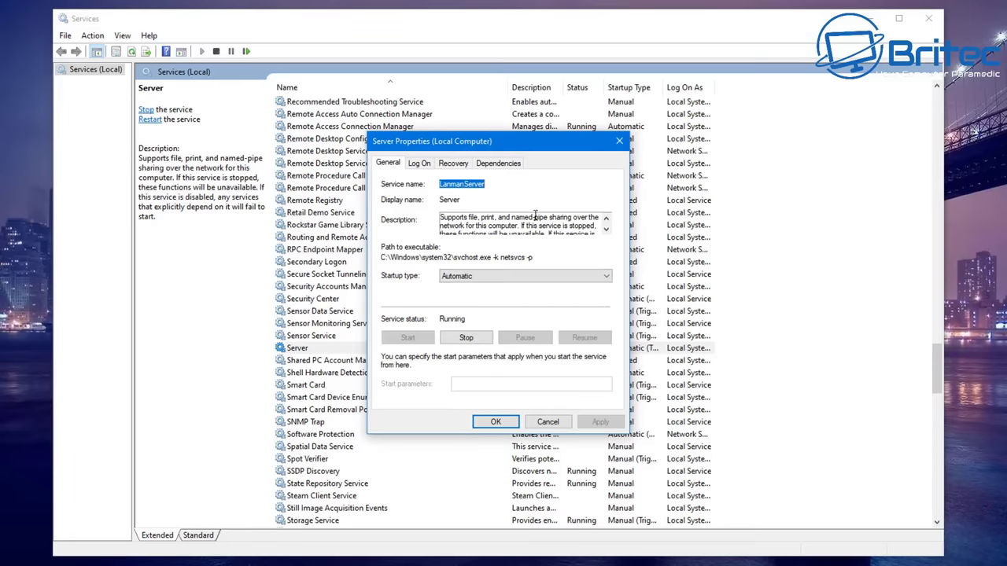
pyautogui.moveTo(572, 217); pyautogui.dragTo(425, 226)
pyautogui.click(605, 230)
pyautogui.click(605, 230)
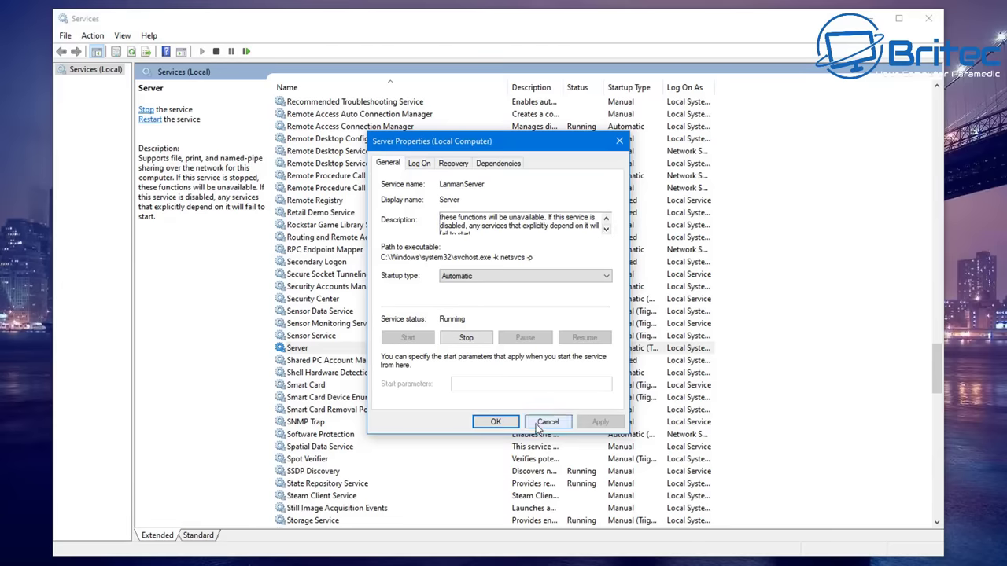
pyautogui.click(496, 423)
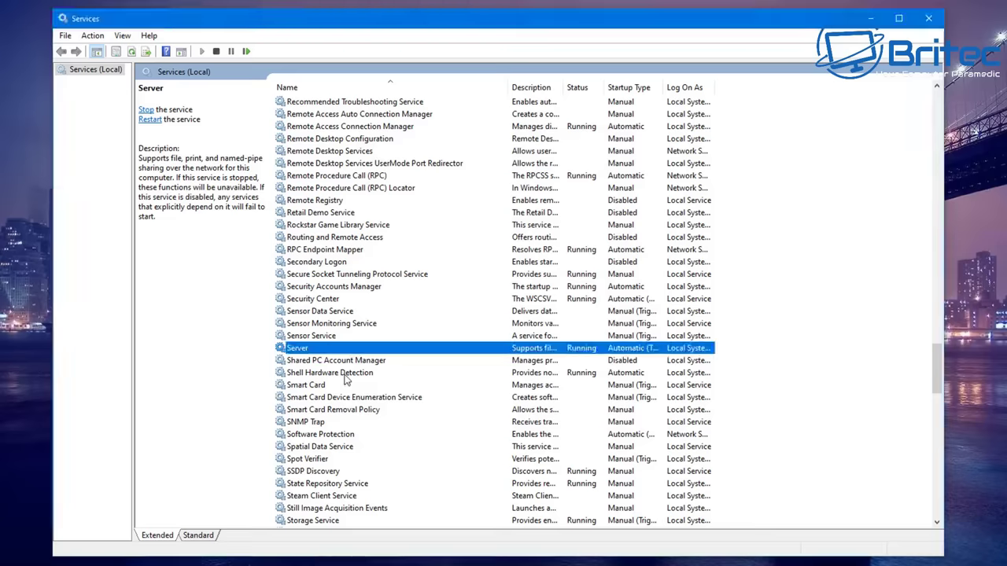
# - Check the Print Spooler service's status and startup type in the list, widening the Description column
pyautogui.scroll(6, 344, 378)
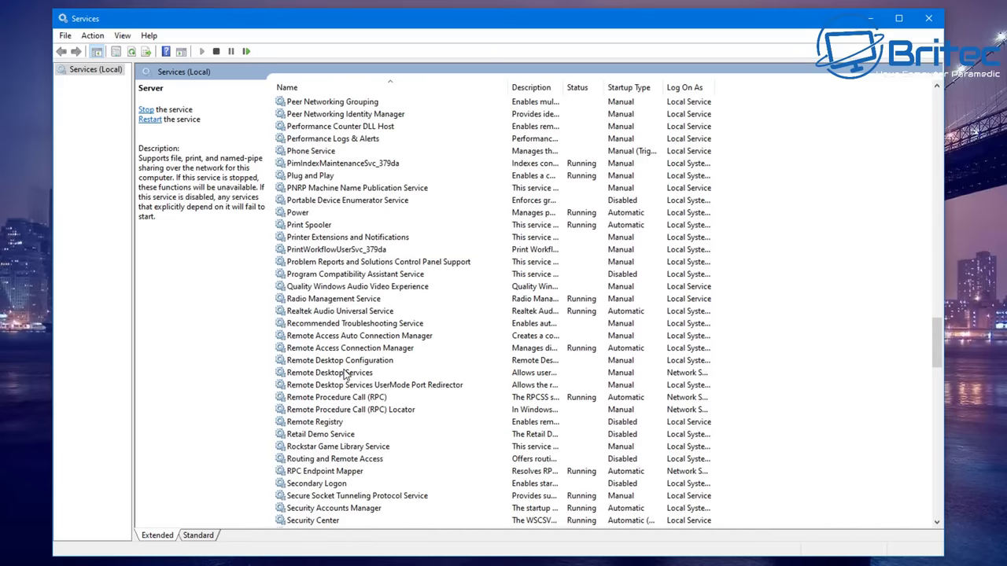
pyautogui.click(313, 225)
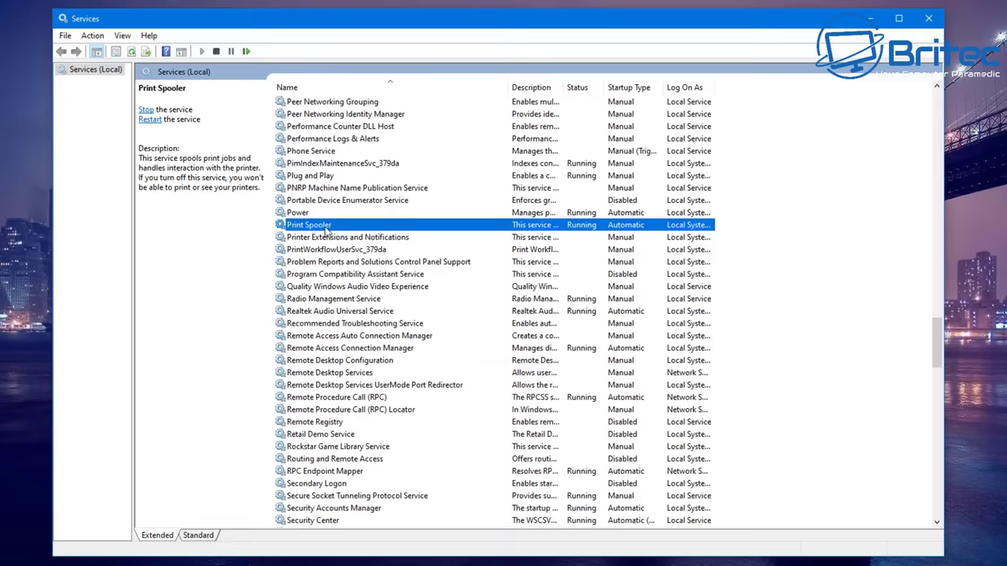
pyautogui.moveTo(576, 89); pyautogui.dragTo(598, 89)
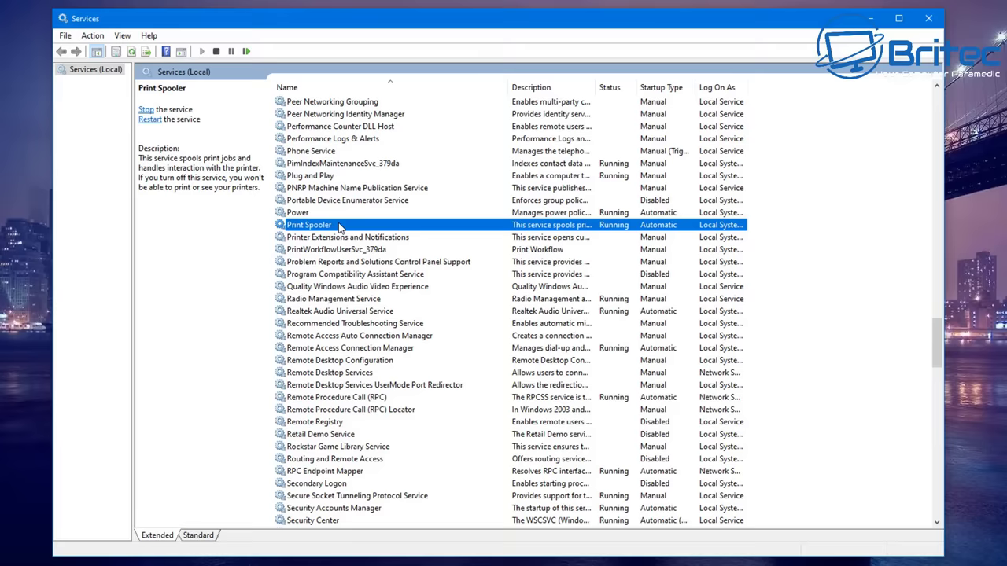
# - Check the UPnP Device Host service's startup type and status in its properties and close them without changes
pyautogui.scroll(6, 340, 227)
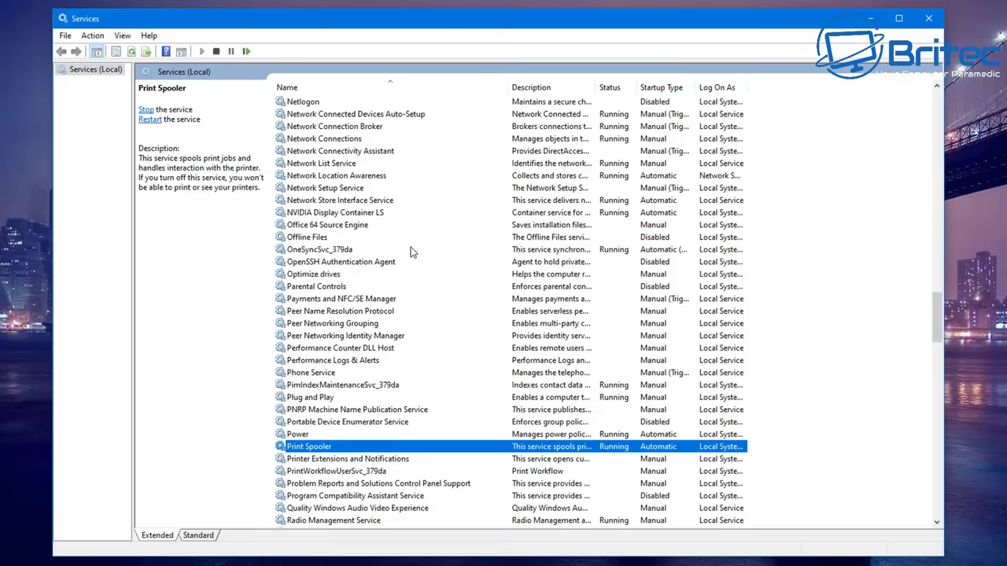
pyautogui.scroll(-19, 388, 508)
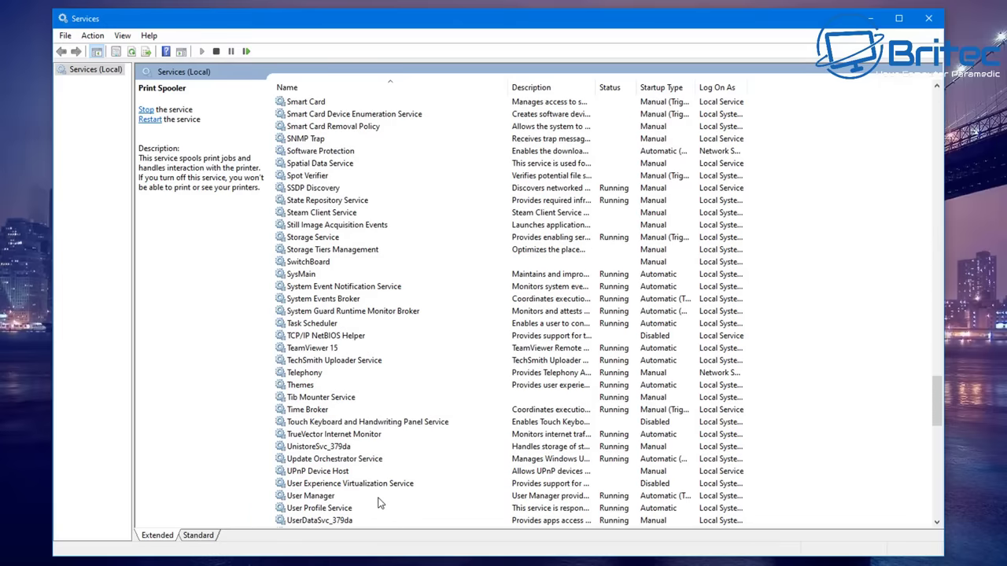
pyautogui.click(335, 475)
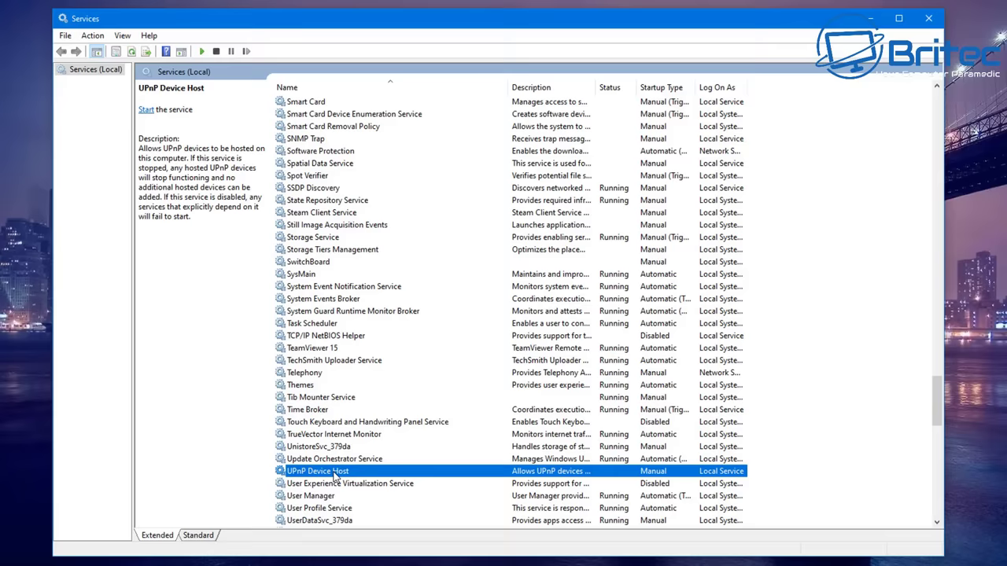
pyautogui.doubleClick(335, 474)
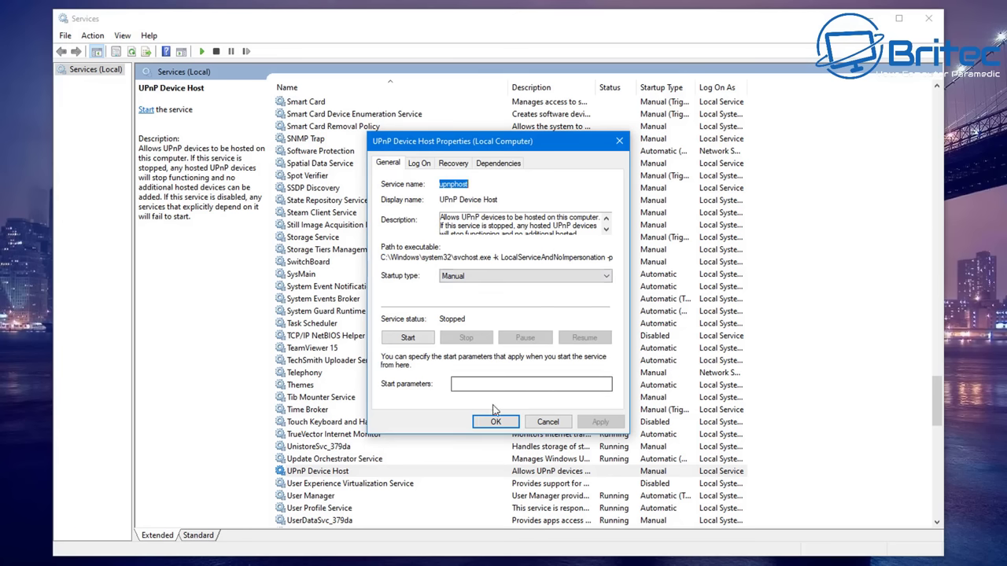
pyautogui.click(548, 422)
# - Review the Workstation service's full description, startup type and status in its properties and close them without changes
pyautogui.scroll(-4, 476, 441)
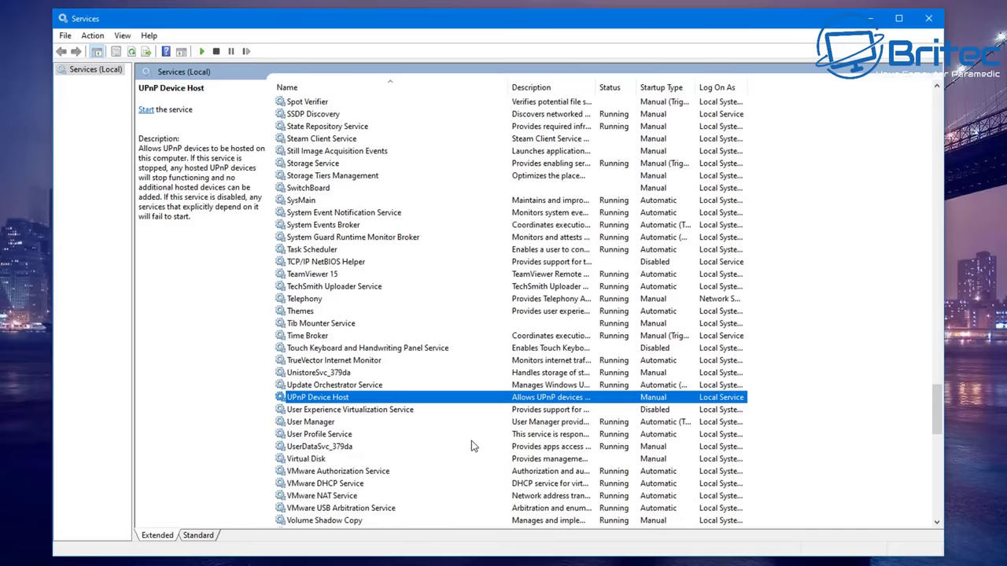
pyautogui.scroll(-7, 472, 446)
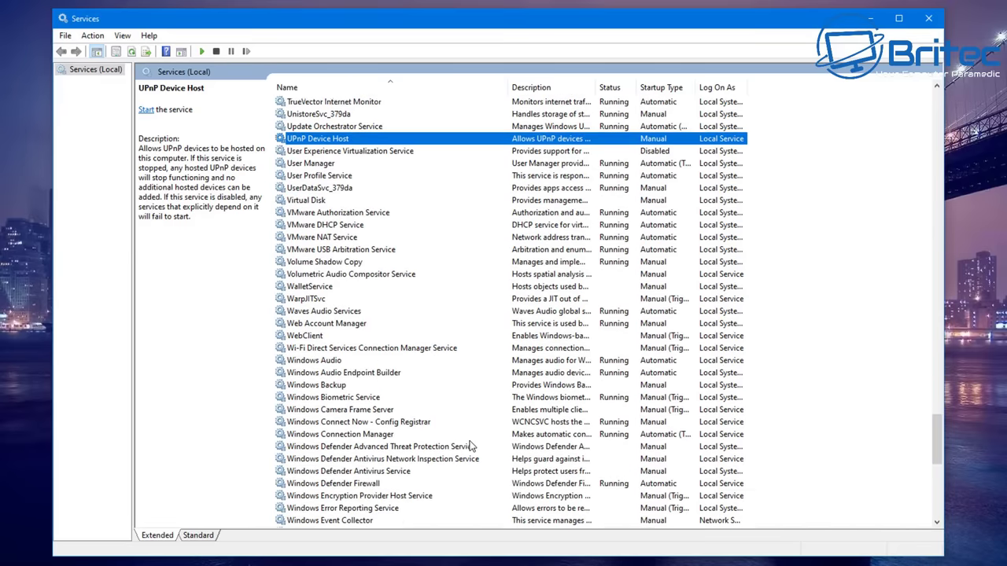
pyautogui.scroll(-3, 468, 446)
pyautogui.scroll(-2, 468, 446)
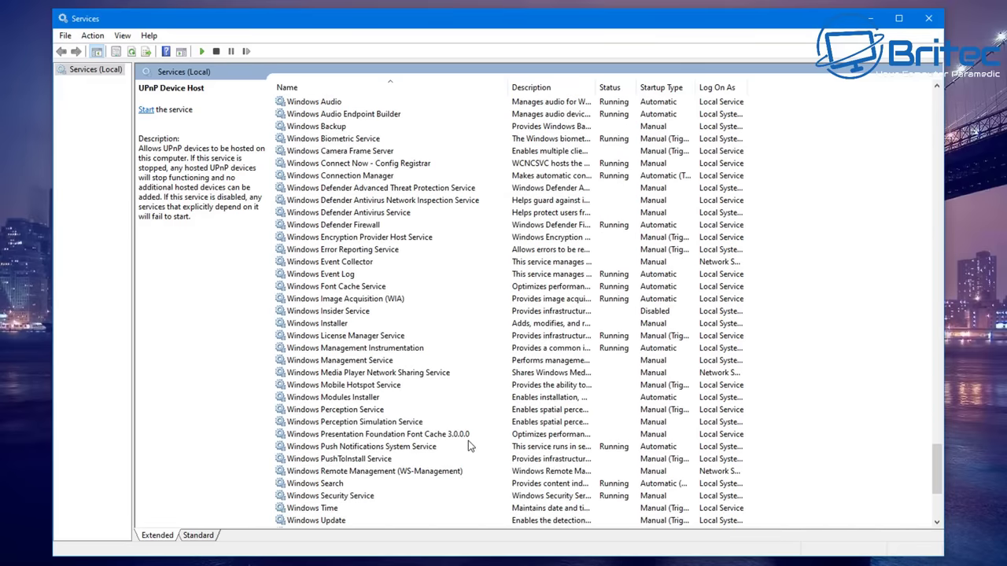
pyautogui.scroll(-2, 469, 446)
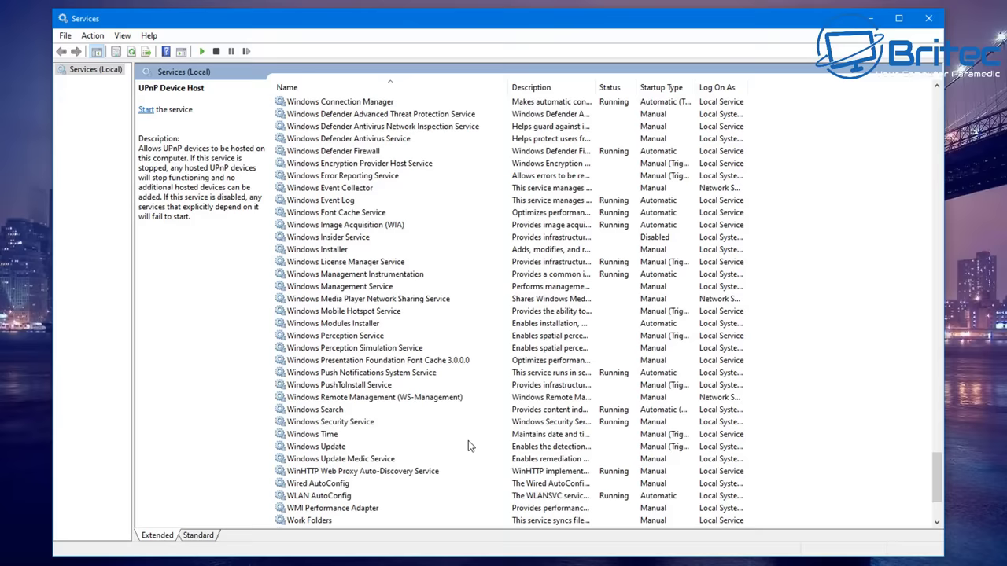
pyautogui.scroll(-1, 469, 446)
pyautogui.click(299, 497)
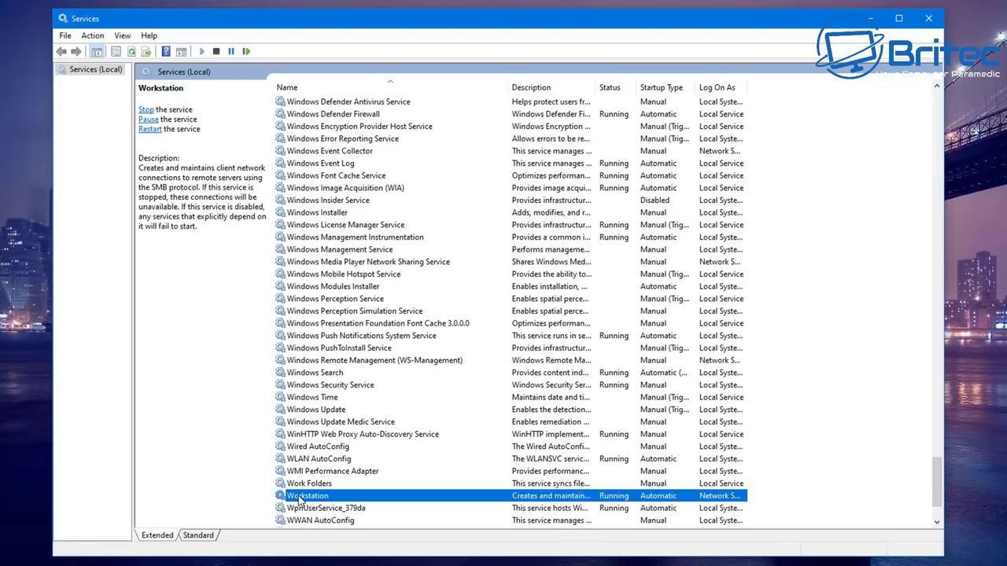
pyautogui.doubleClick(307, 496)
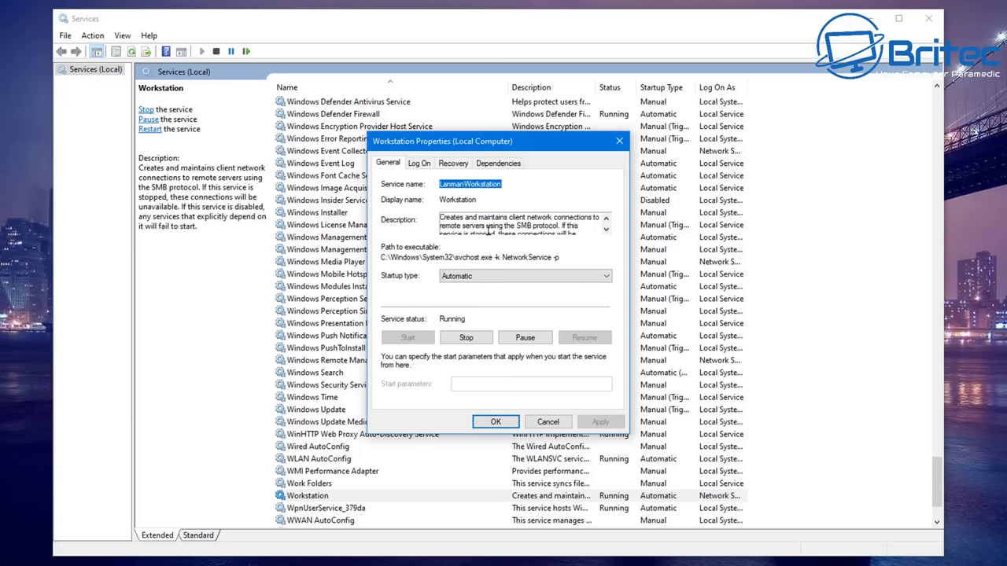
pyautogui.click(607, 230)
pyautogui.click(607, 229)
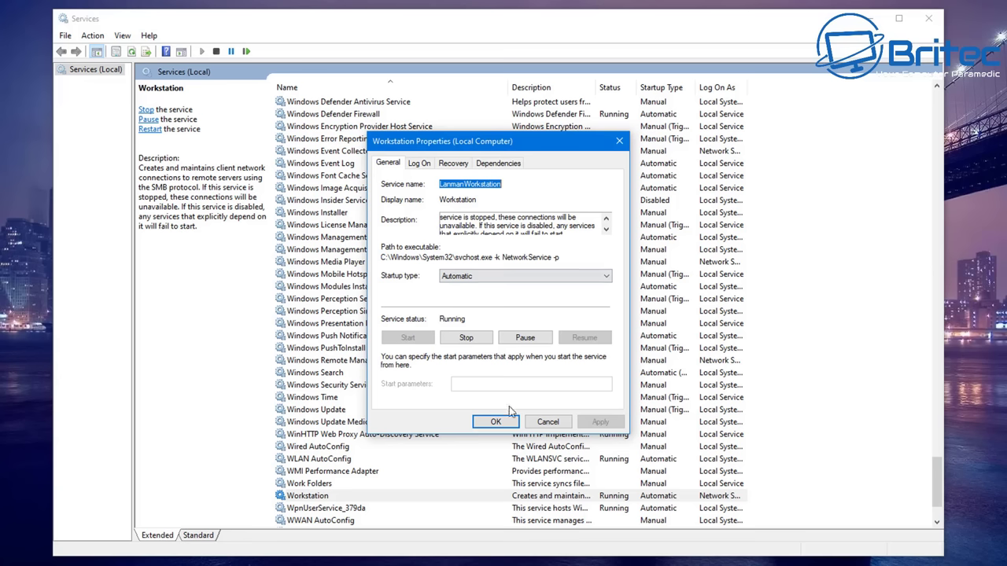
pyautogui.click(542, 425)
# - Check the ZAAR Update Service and ZoneAlarm ICM NET Service entries near the end of the services list
pyautogui.scroll(-2, 482, 441)
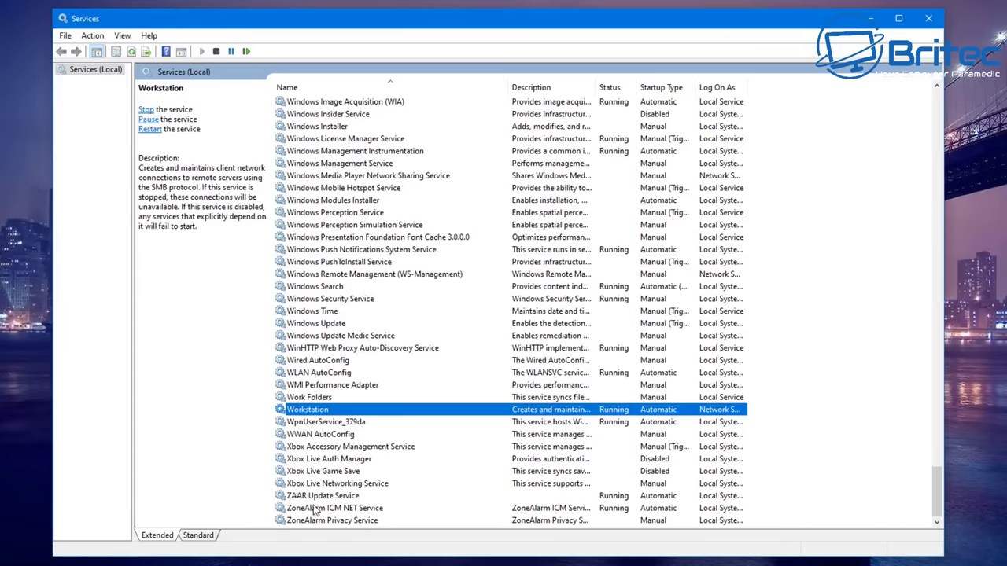
pyautogui.click(307, 497)
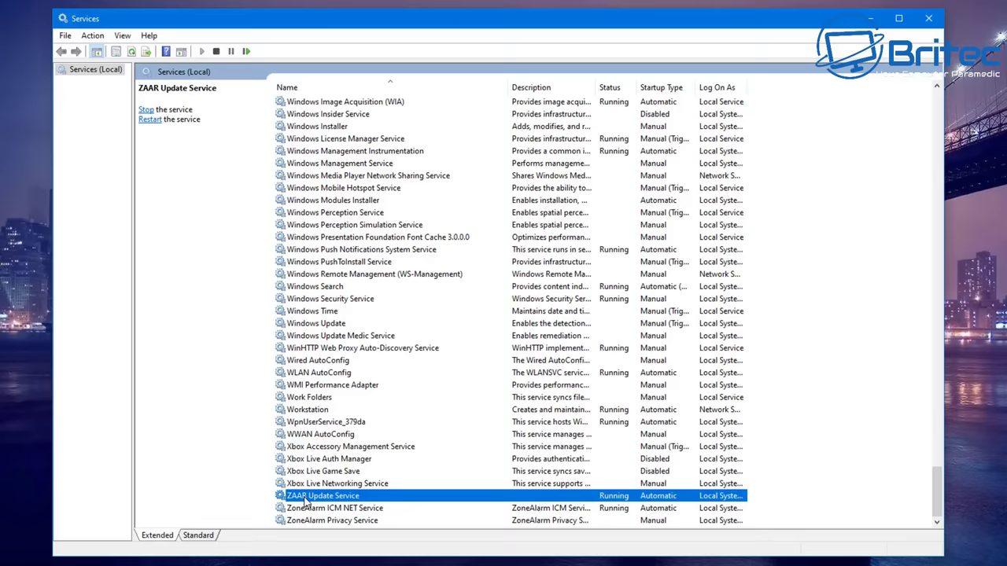
pyautogui.click(319, 511)
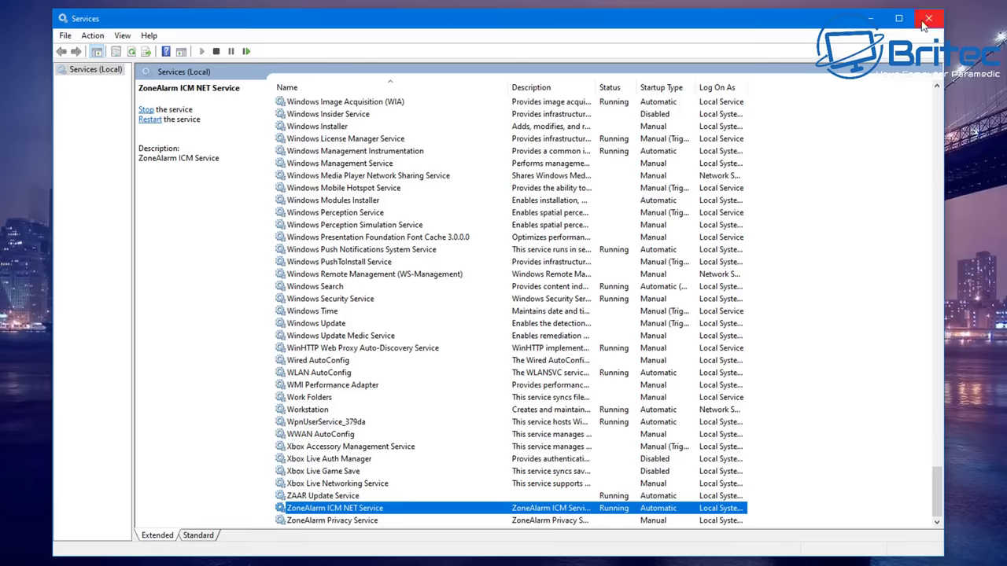
# - Close the Services window, open ZoneAlarm Free Firewall and show the list of programs secured by Application Control
pyautogui.click(927, 24)
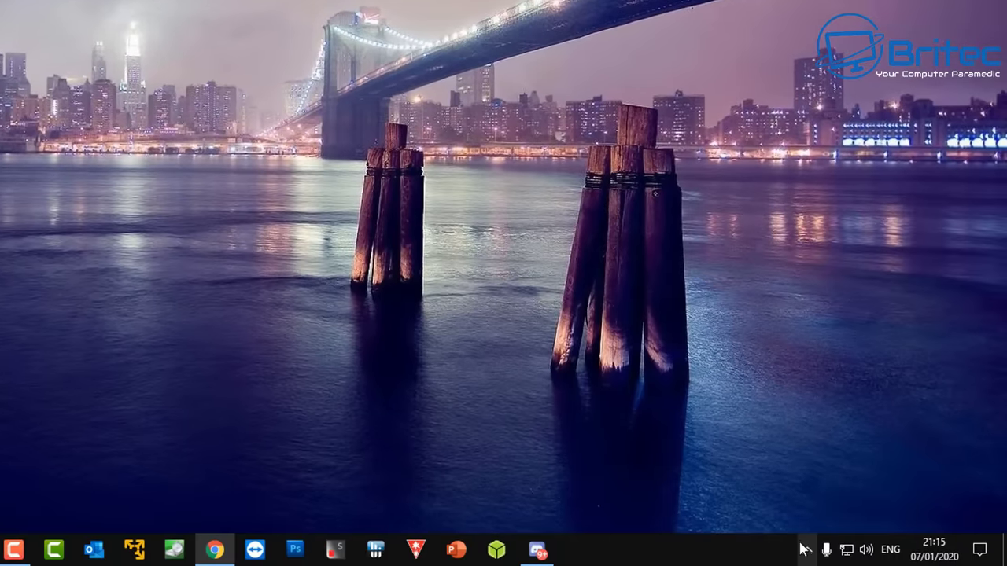
pyautogui.click(807, 550)
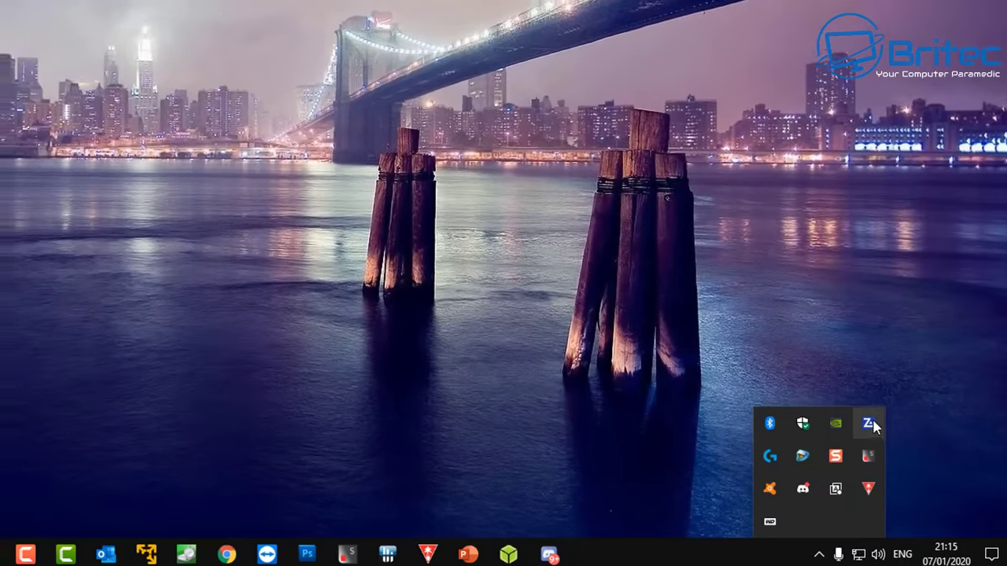
pyautogui.doubleClick(856, 419)
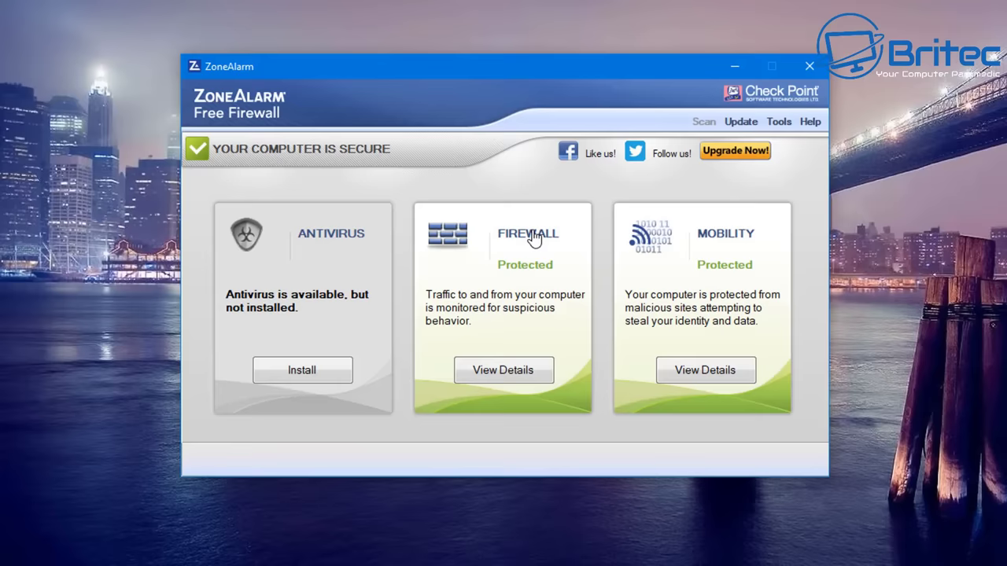
pyautogui.click(502, 371)
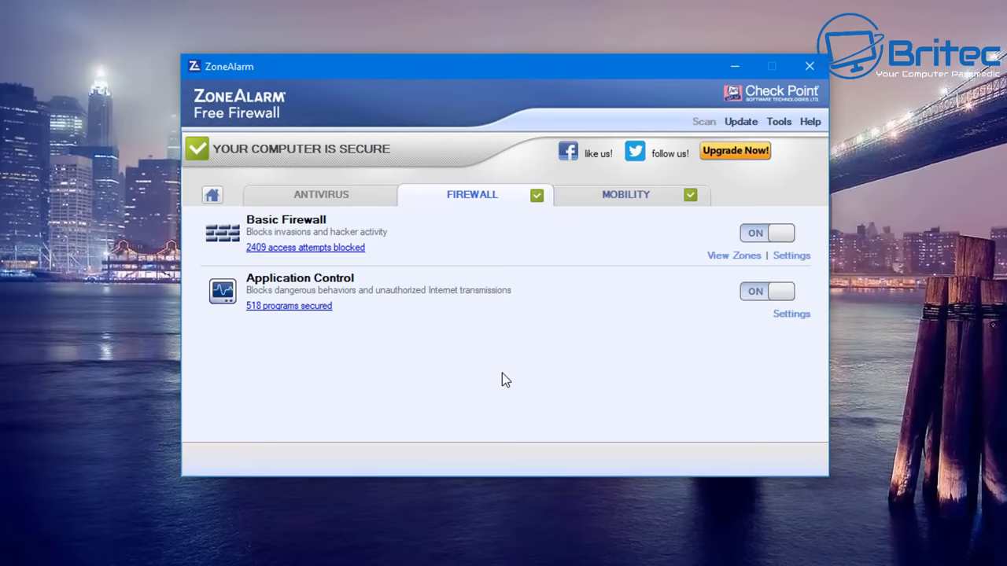
pyautogui.click(268, 307)
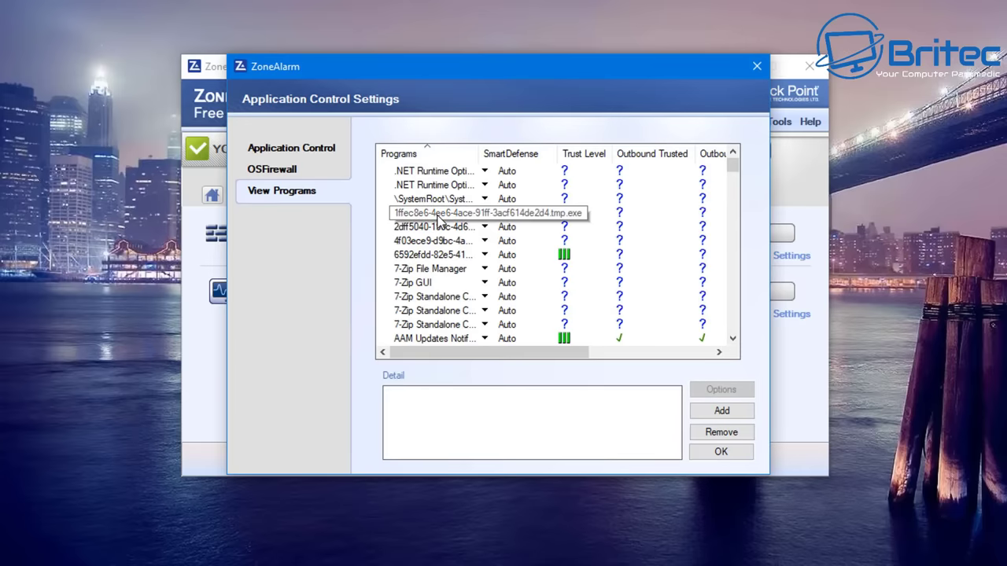
# - Widen the Programs column and check the file details of the .tmp.exe entries starting with 4f03ece9 and 2dff5040
pyautogui.moveTo(475, 156); pyautogui.dragTo(543, 155)
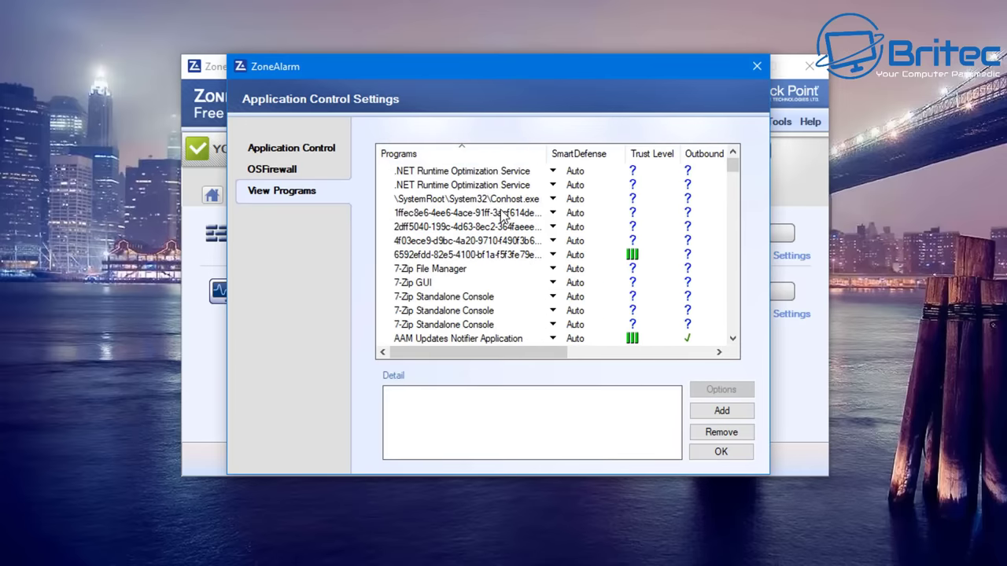
pyautogui.click(461, 243)
pyautogui.moveTo(461, 458); pyautogui.dragTo(591, 460)
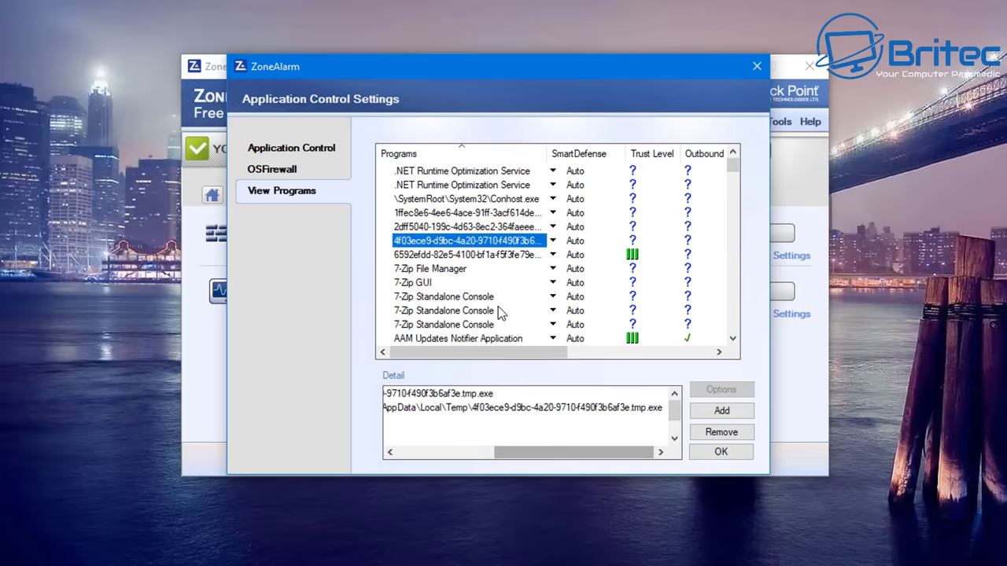
pyautogui.click(468, 228)
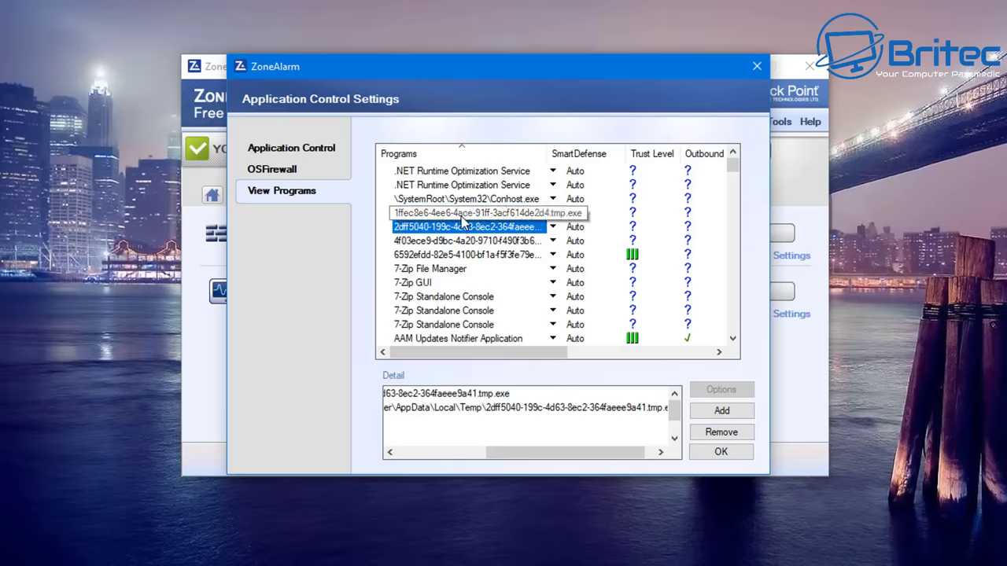
# - Review the trust levels and outbound permissions of the listed programs, especially the Windows components, and close ZoneAlarm without changes
pyautogui.scroll(-6, 575, 315)
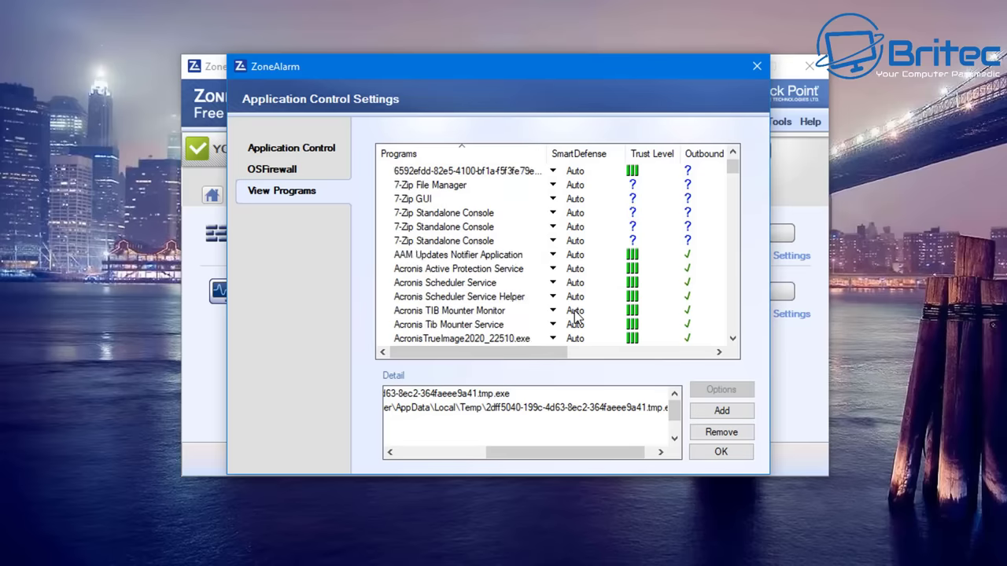
pyautogui.moveTo(733, 179); pyautogui.dragTo(731, 343)
pyautogui.scroll(1, 528, 308)
pyautogui.scroll(-1, 520, 303)
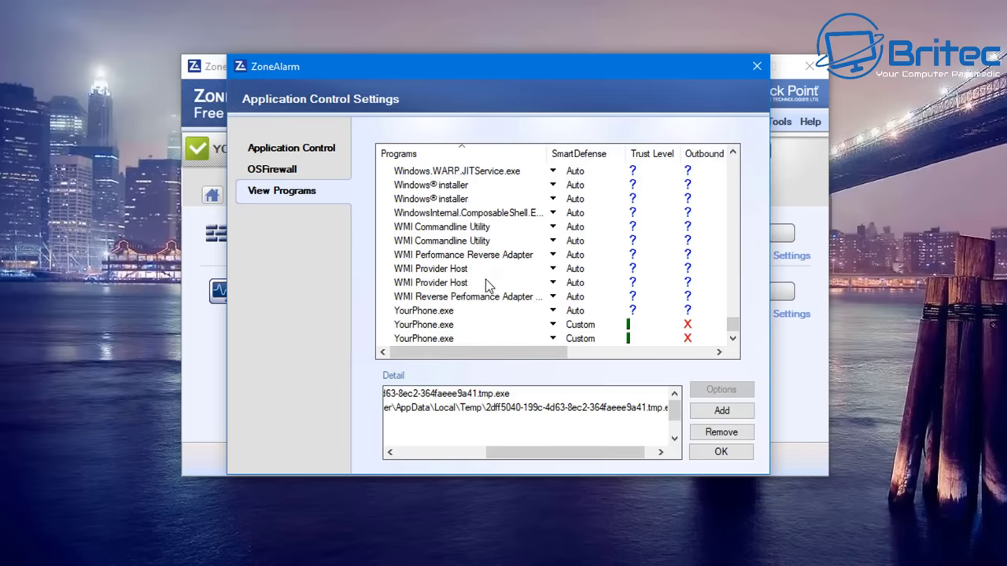
pyautogui.scroll(2, 463, 299)
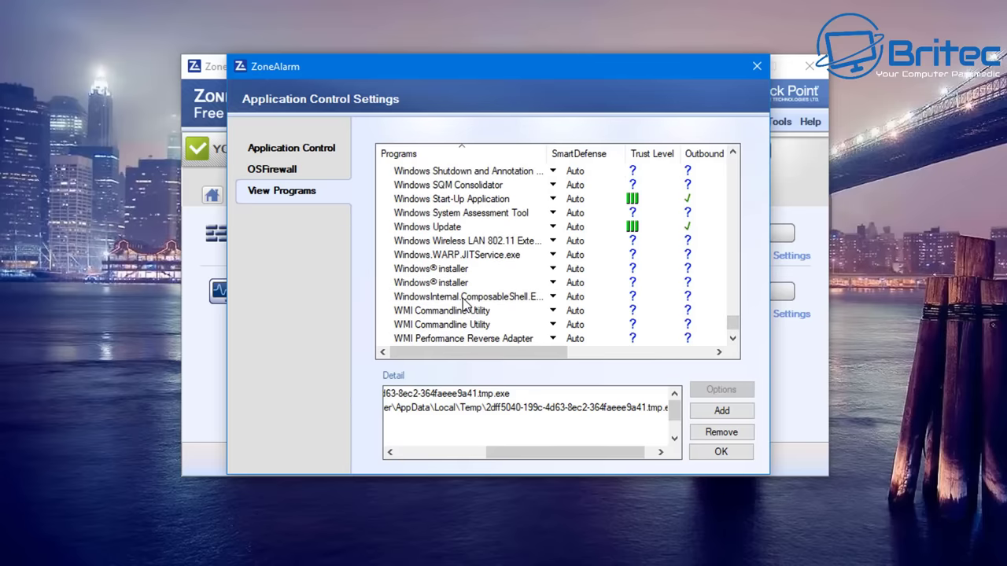
pyautogui.scroll(4, 472, 299)
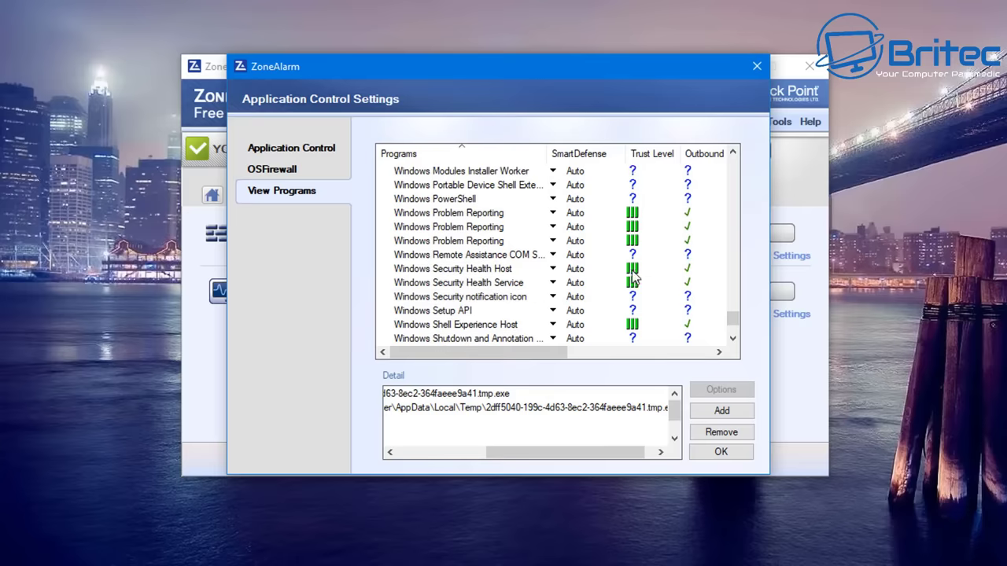
pyautogui.moveTo(520, 355); pyautogui.dragTo(577, 360)
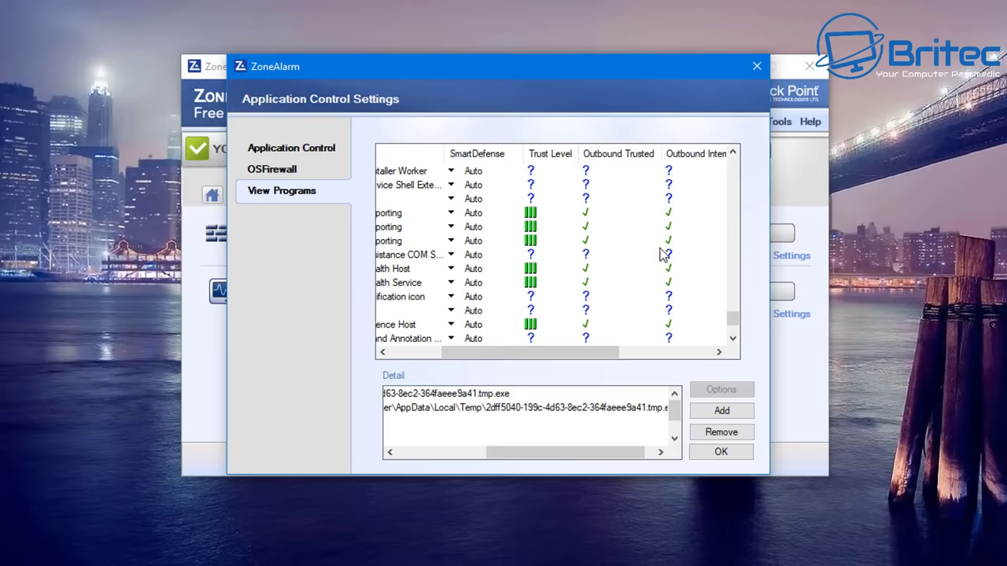
pyautogui.moveTo(553, 353); pyautogui.dragTo(472, 358)
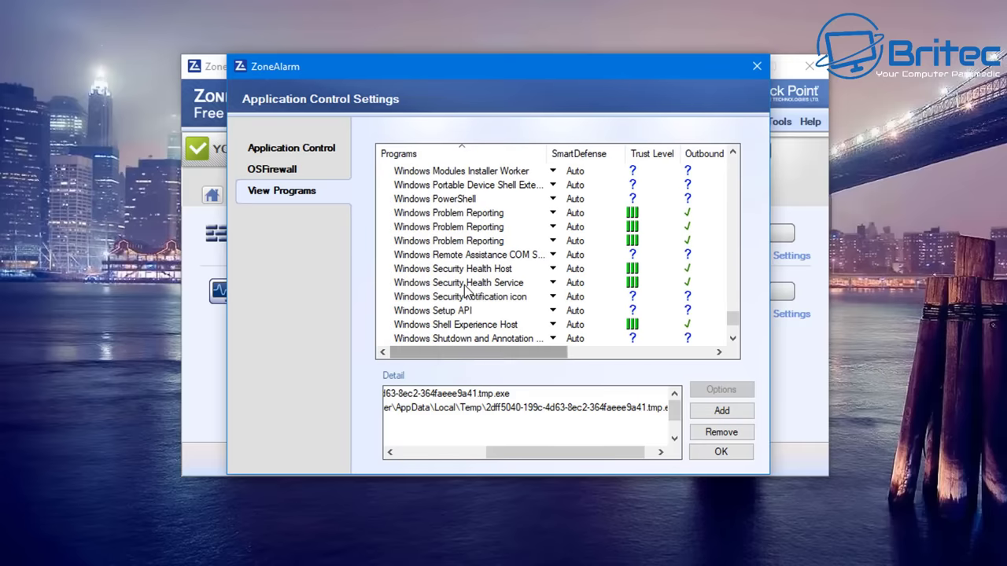
pyautogui.scroll(2, 470, 290)
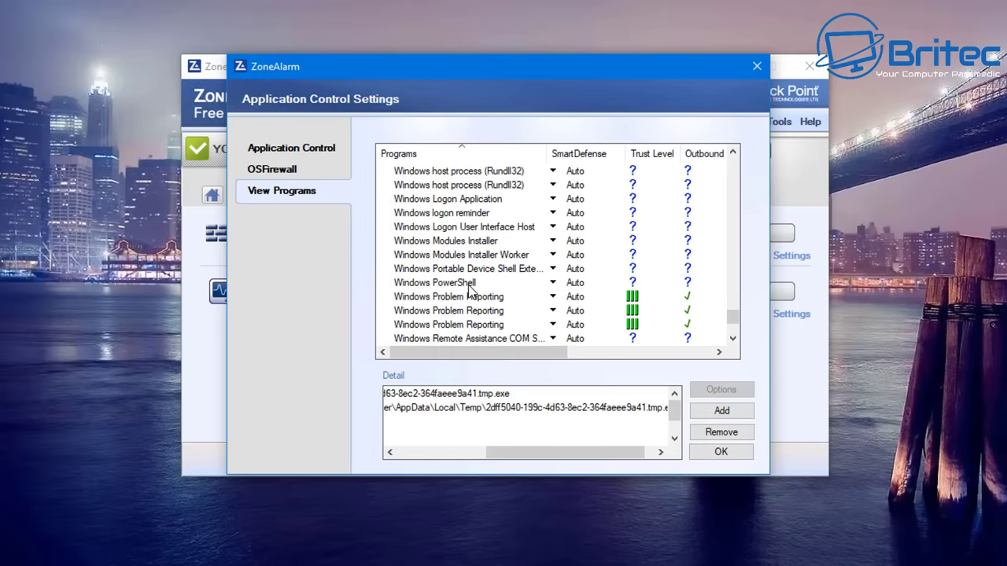
pyautogui.scroll(3, 470, 289)
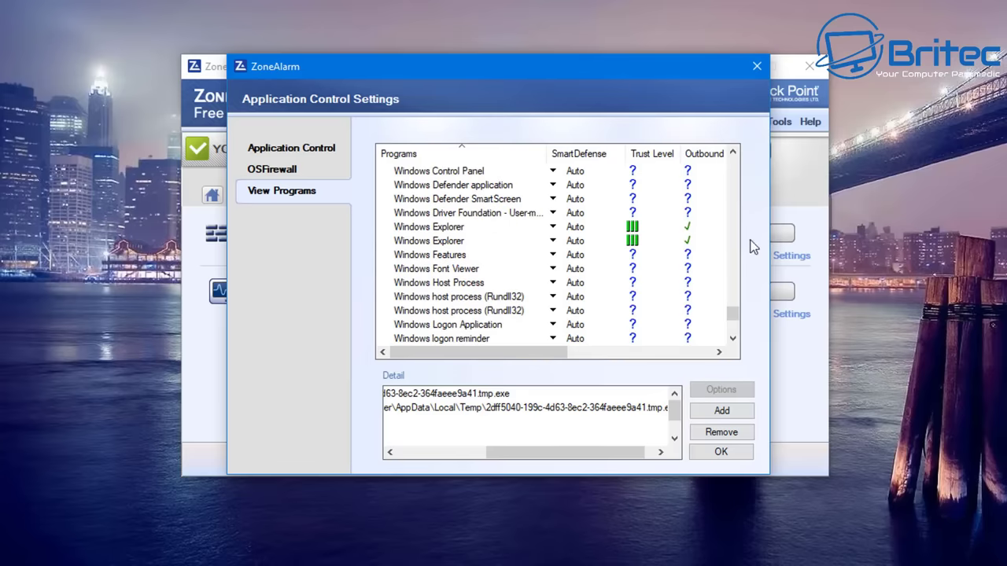
pyautogui.scroll(2, 498, 240)
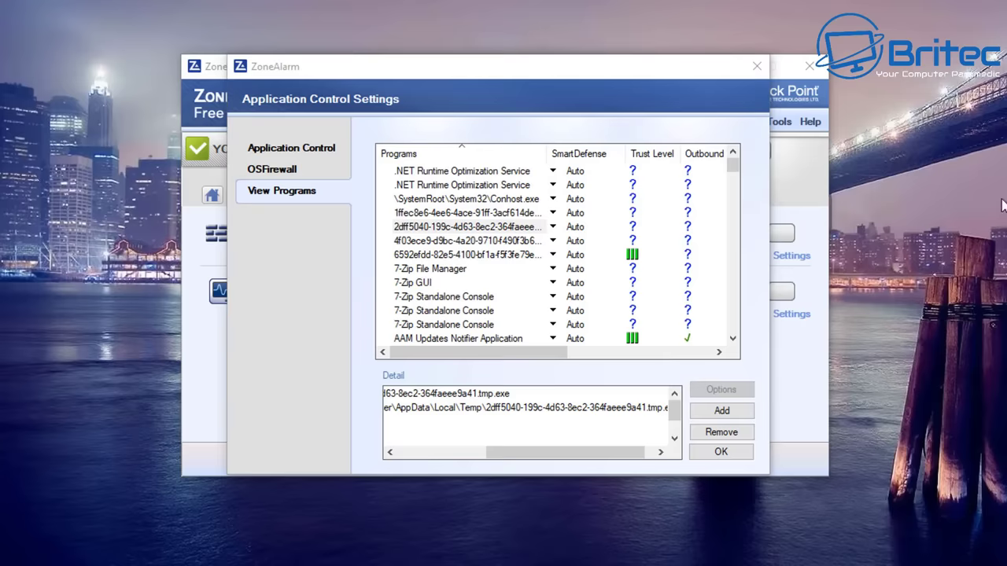
pyautogui.click(757, 66)
pyautogui.click(810, 66)
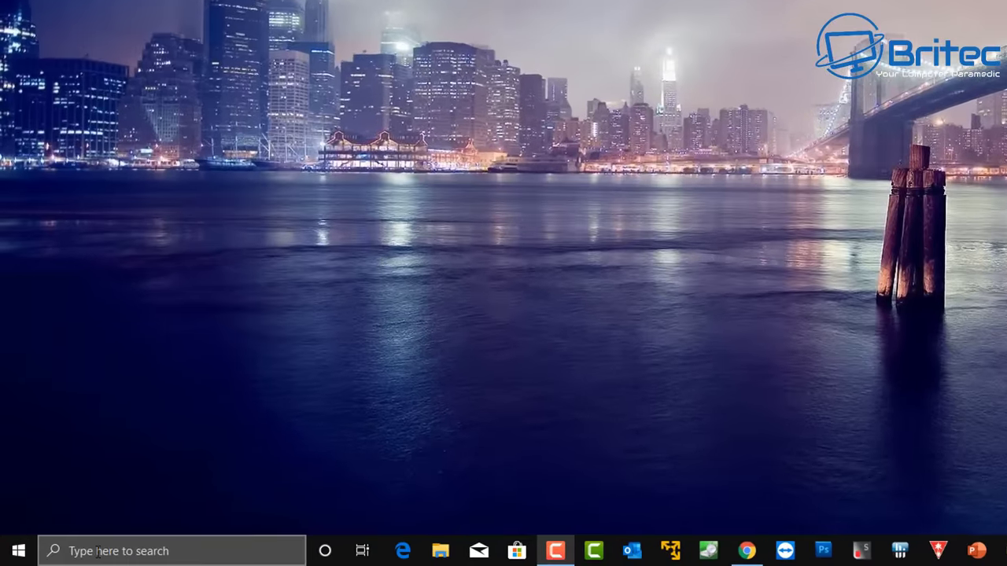
# - Search Windows for "turn windows f" and open Turn Windows features on or off
pyautogui.click(69, 556)
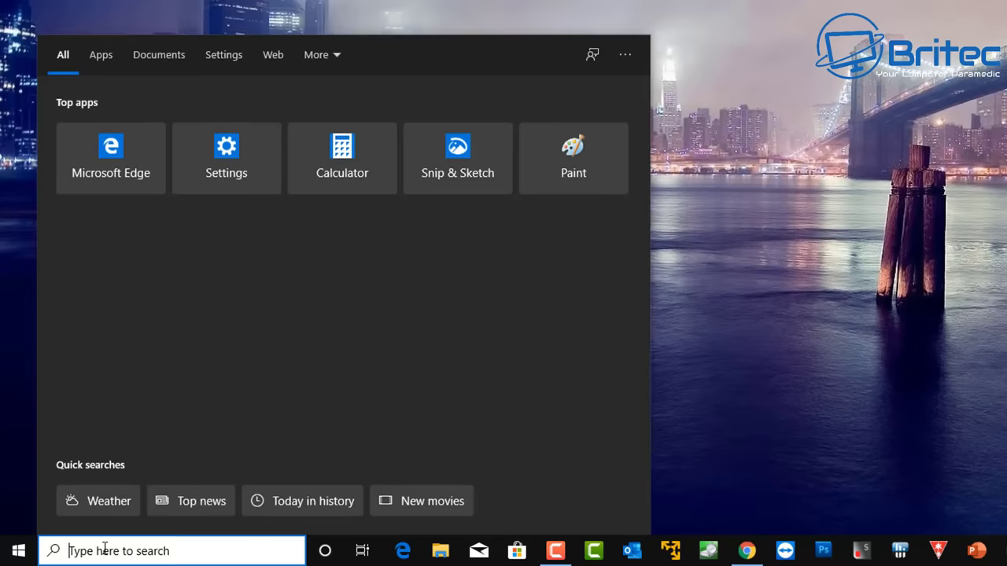
pyautogui.write('turn')
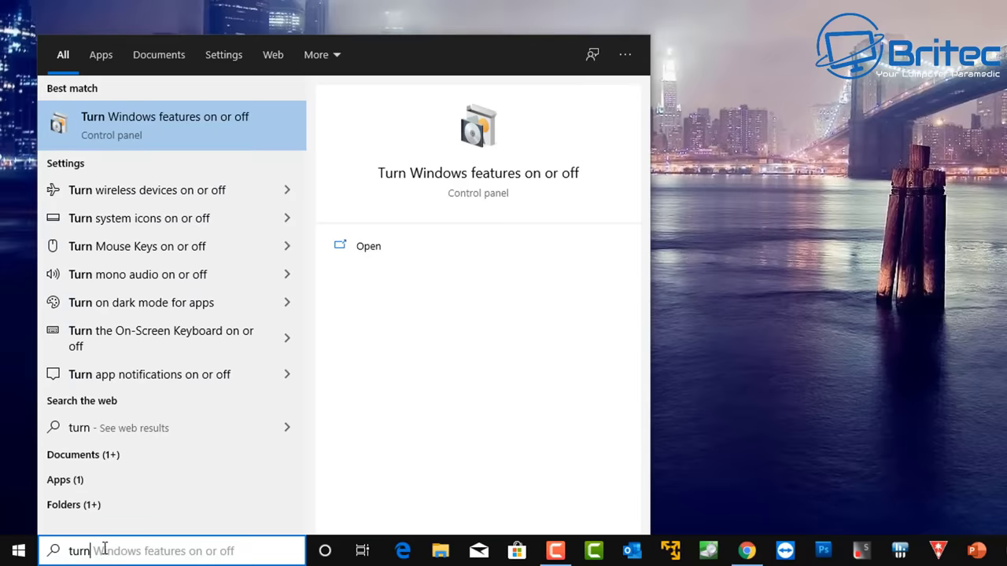
pyautogui.write(' windows ')
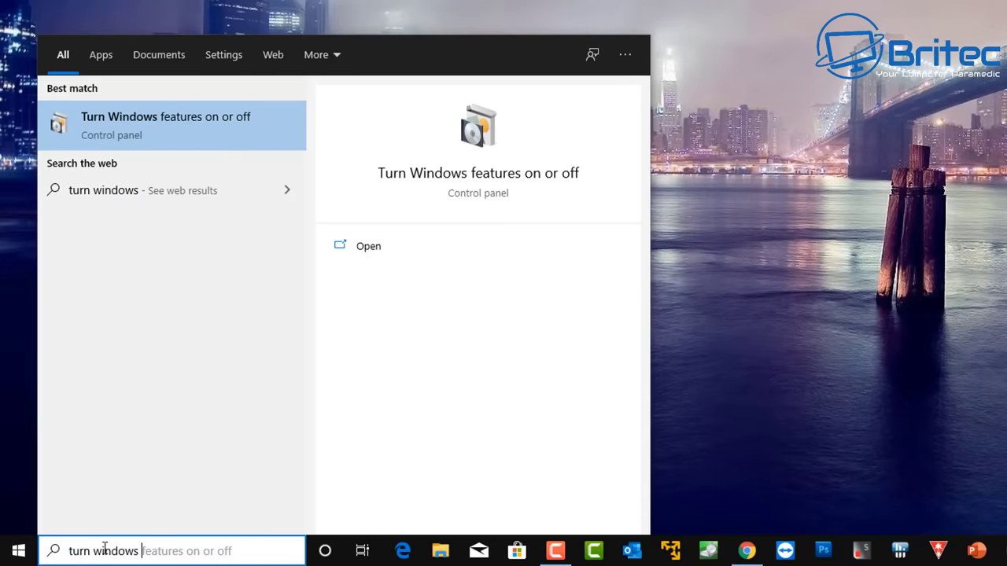
pyautogui.write('f')
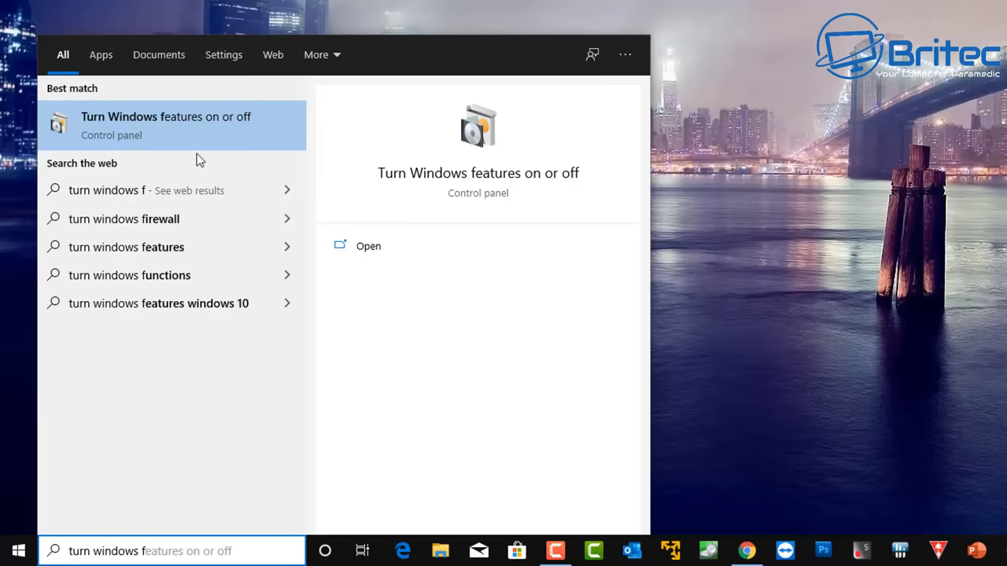
pyautogui.click(152, 116)
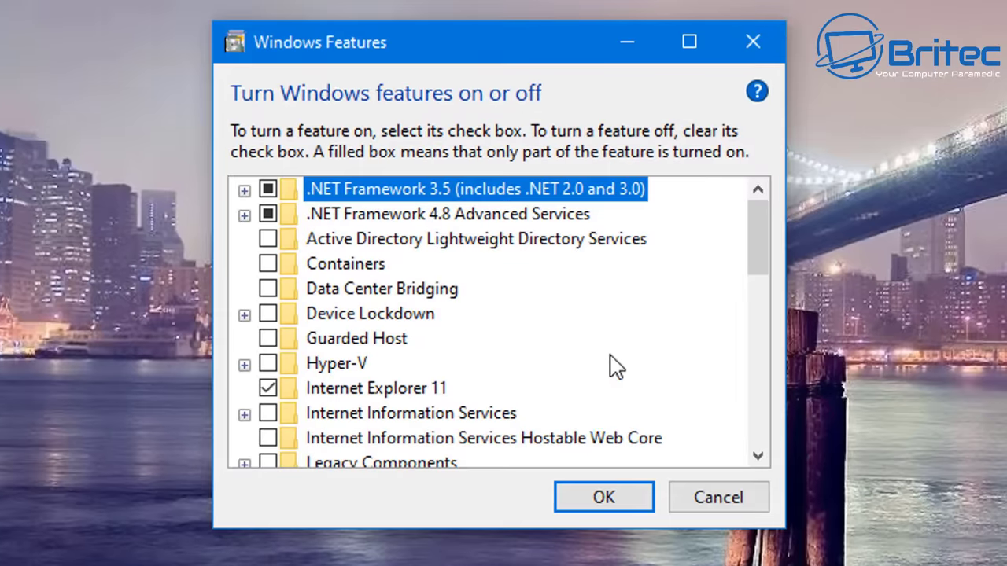
# - Expand SMB 1.0/CIFS File Sharing Support in the features list, enable it and apply the change
pyautogui.scroll(-1, 760, 242)
pyautogui.moveTo(760, 242); pyautogui.dragTo(771, 336)
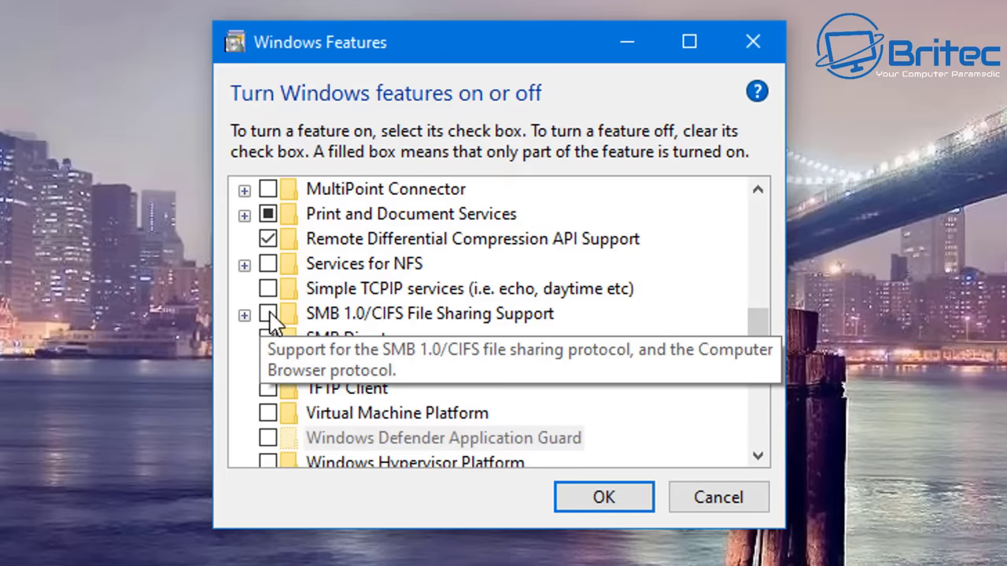
pyautogui.click(385, 322)
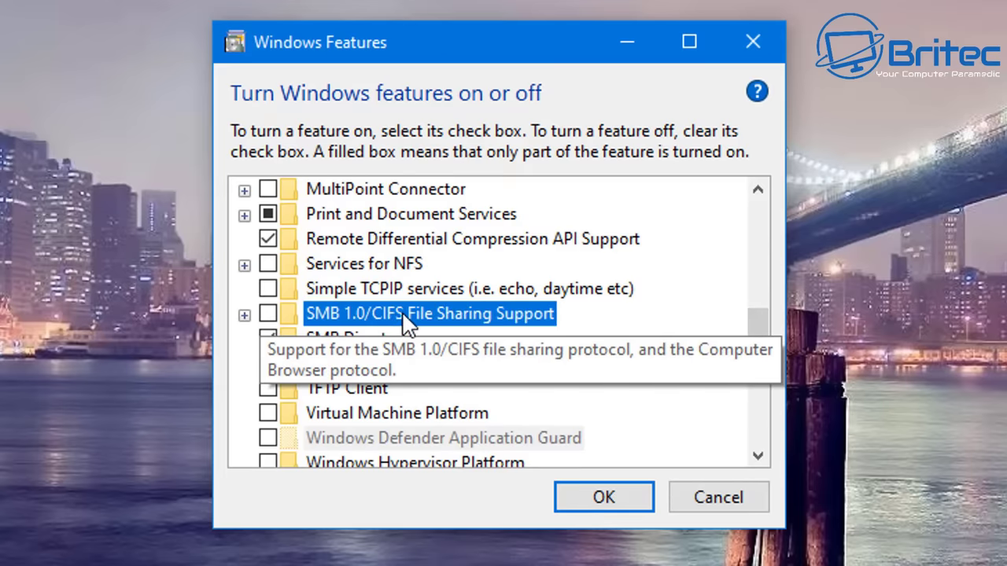
pyautogui.click(244, 315)
pyautogui.click(268, 315)
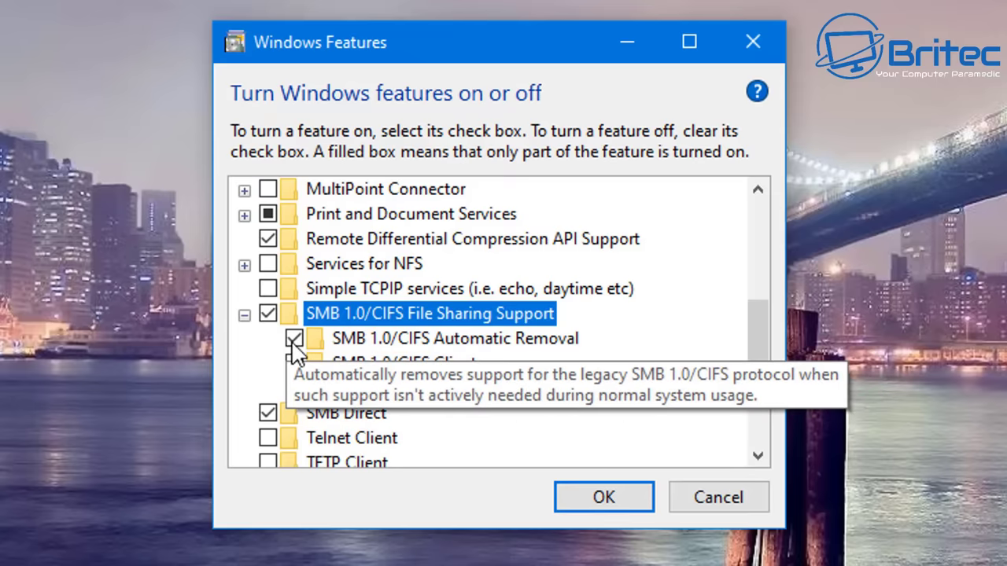
pyautogui.click(594, 504)
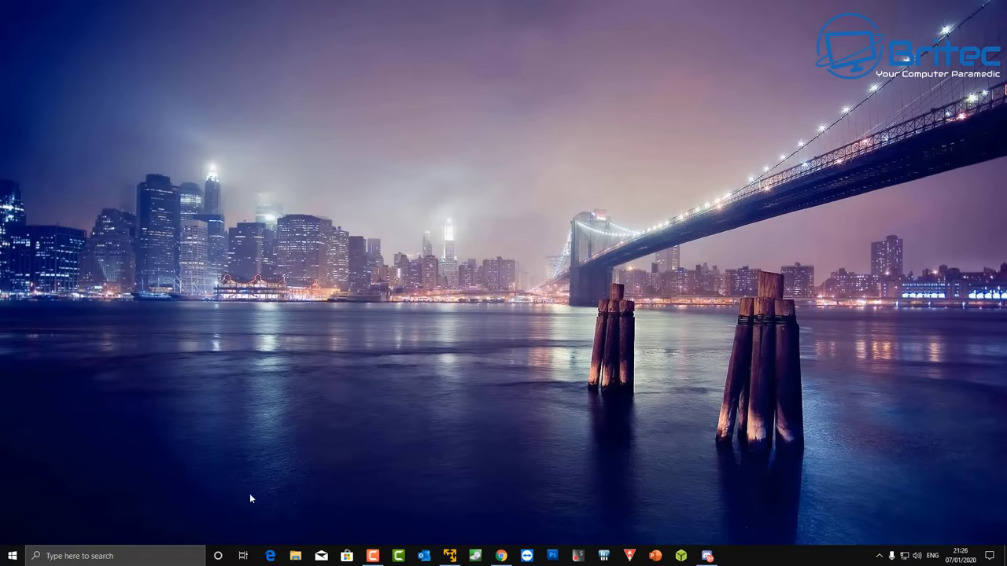
# - Check the network locations in This PC and the devices under Network in File Explorer, and close the window
pyautogui.click(294, 557)
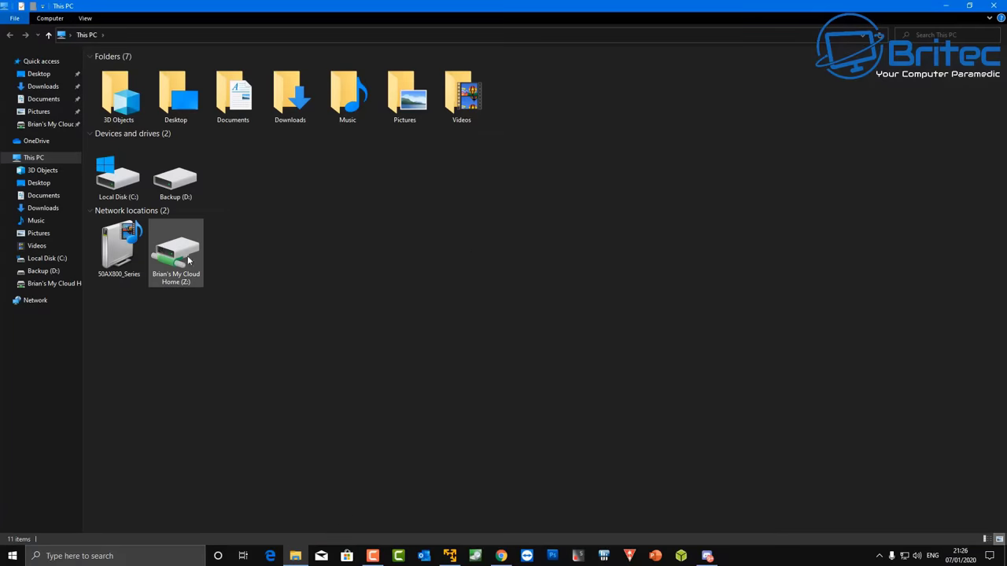
pyautogui.moveTo(176, 260)
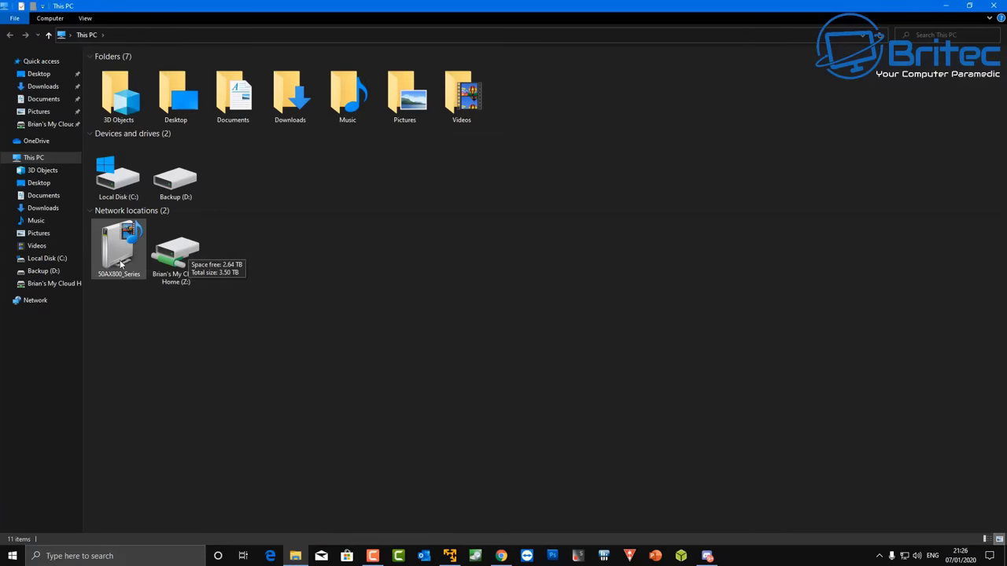
pyautogui.click(32, 304)
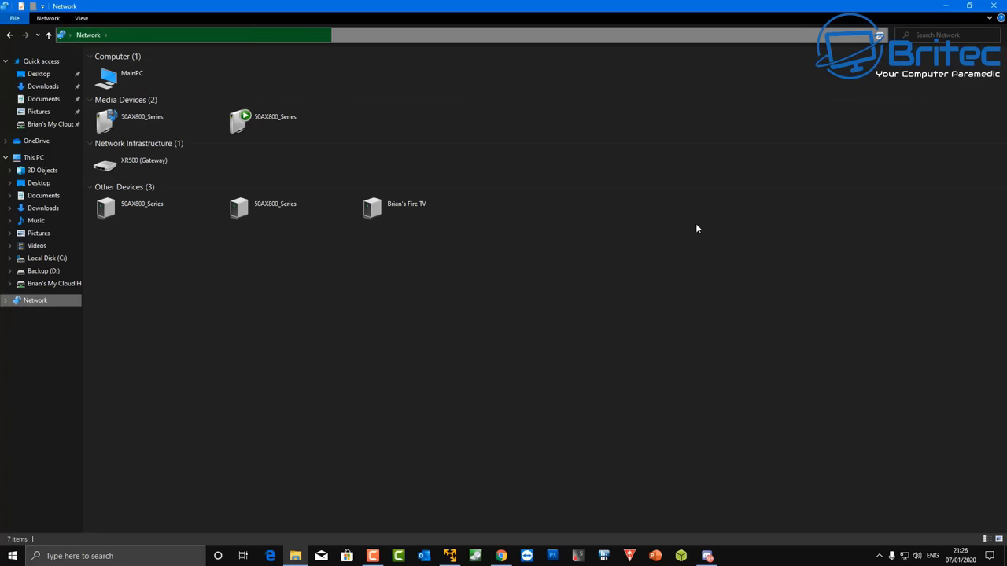
pyautogui.click(994, 6)
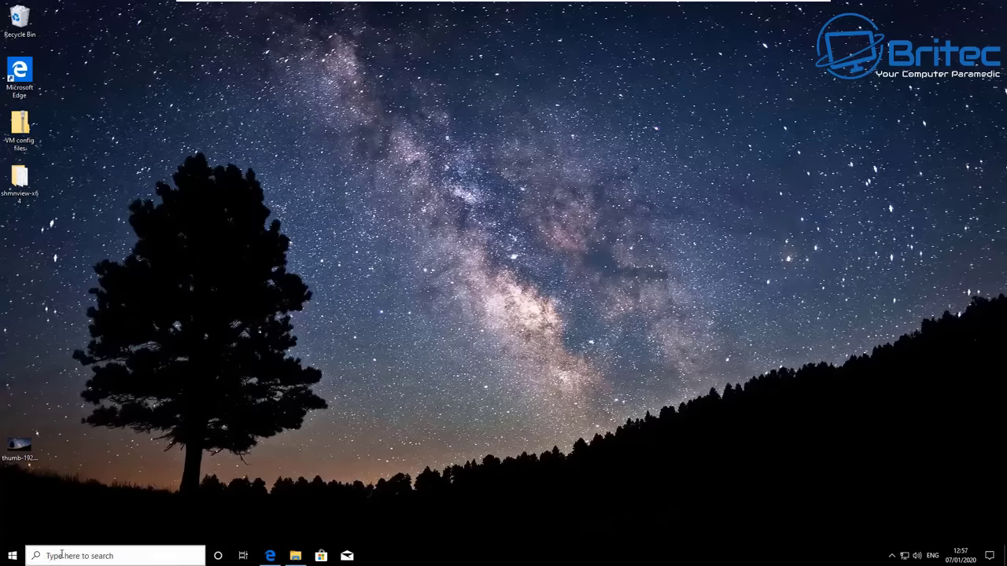
# - Search Windows for "services" on the other desktop and open the Services app
pyautogui.click(61, 555)
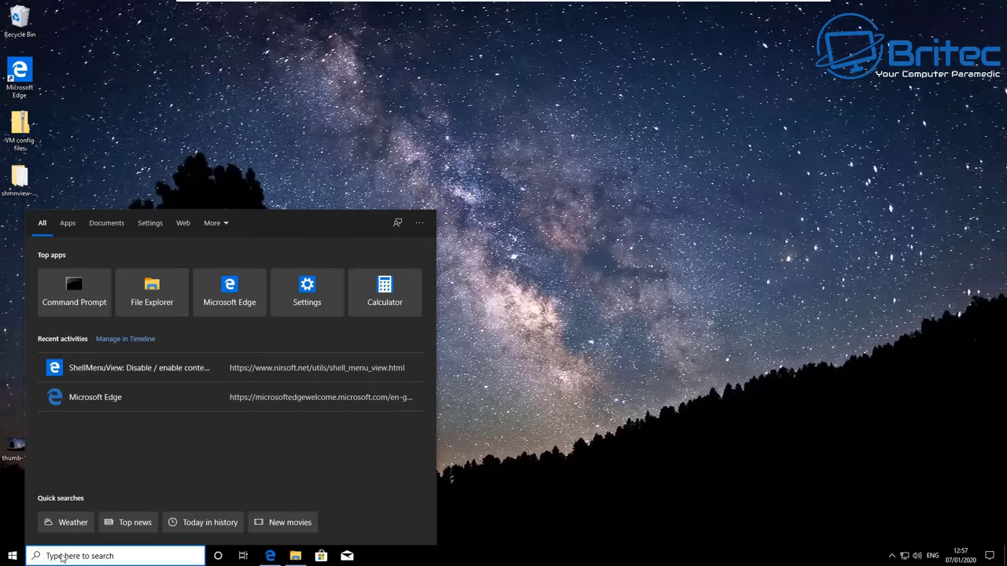
pyautogui.write('ser')
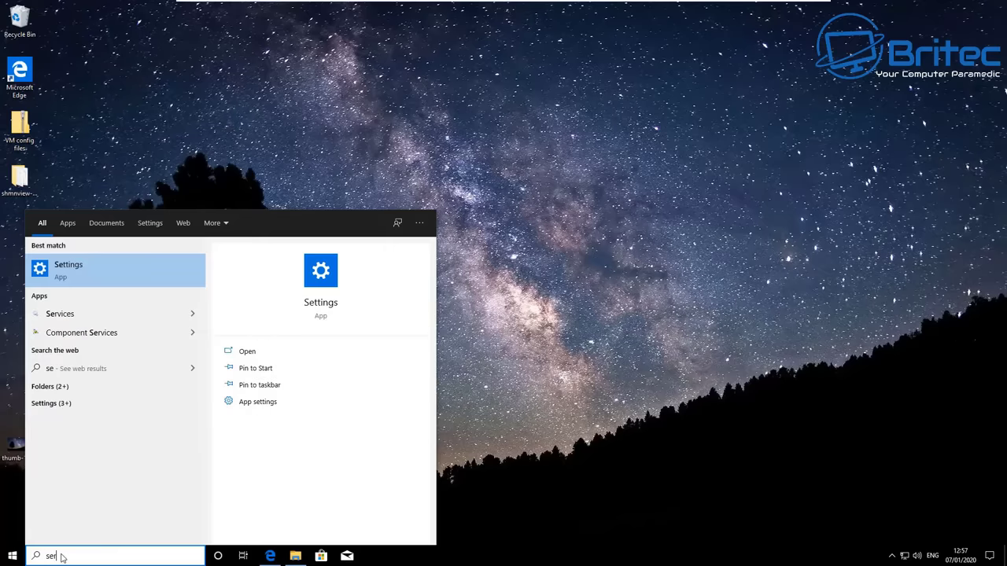
pyautogui.write('vices')
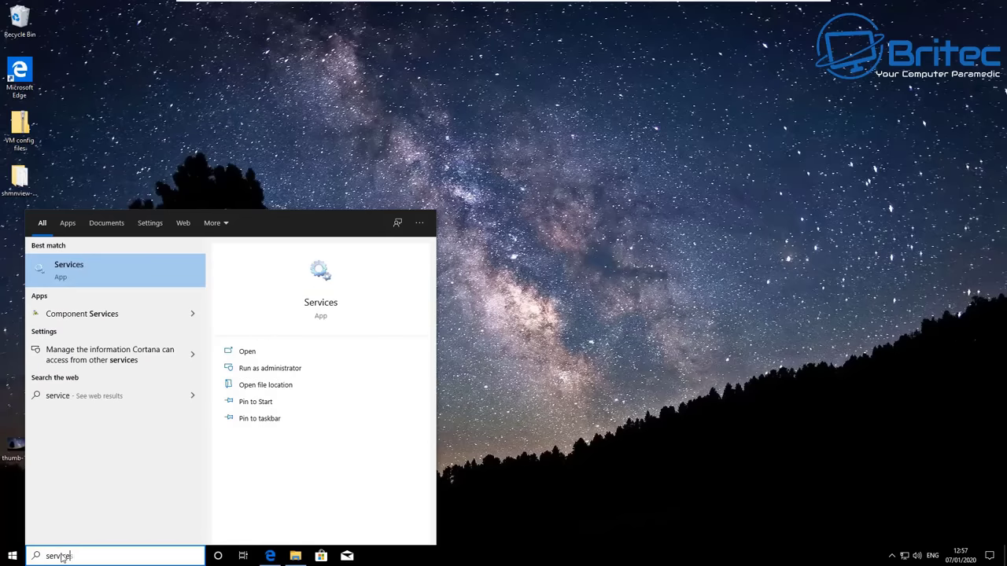
pyautogui.click(66, 268)
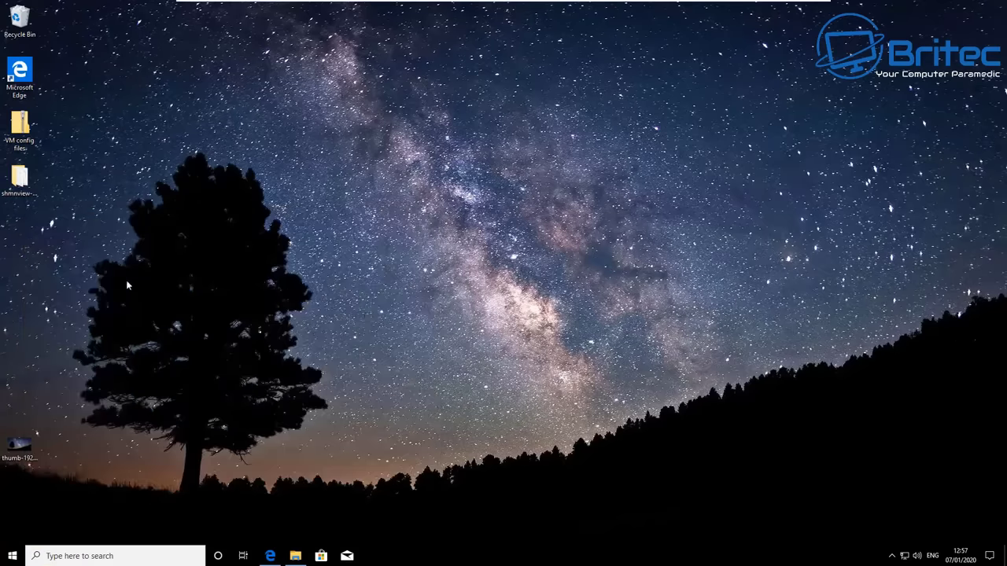
# - Locate Function Discovery Provider Host in the services list, widen the window and open the service's properties
pyautogui.moveTo(267, 43); pyautogui.dragTo(481, 133)
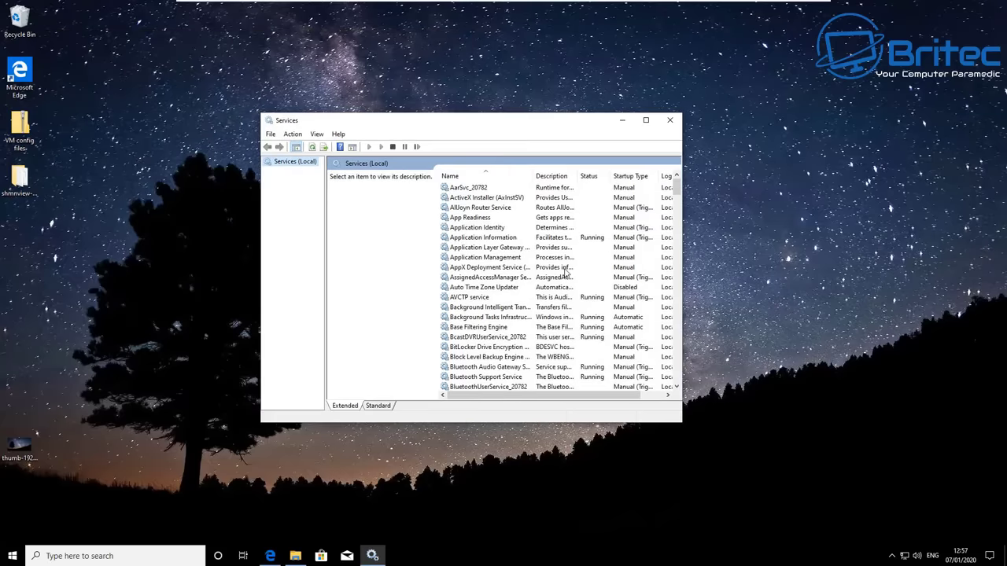
pyautogui.scroll(-8, 565, 272)
pyautogui.scroll(-11, 539, 331)
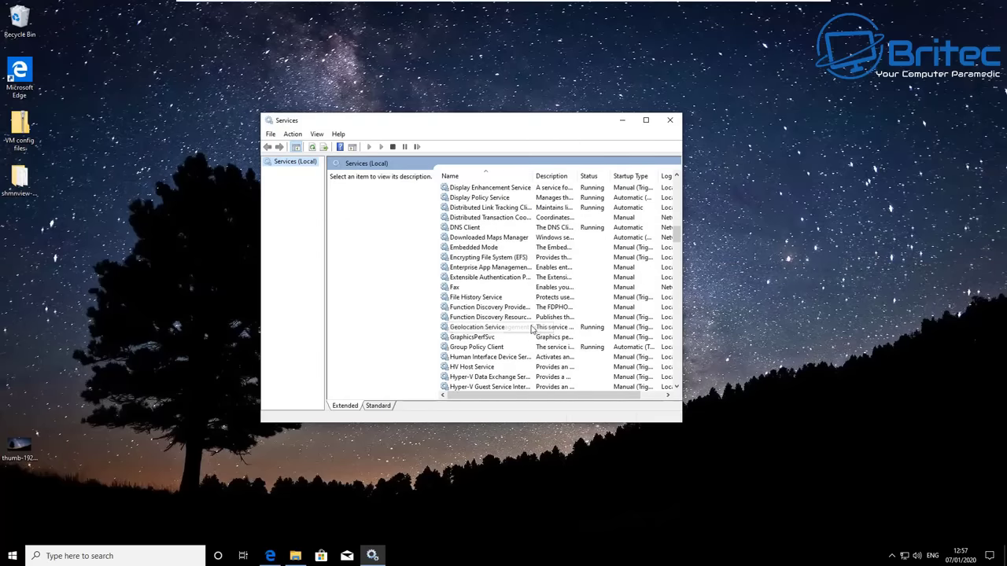
pyautogui.click(489, 309)
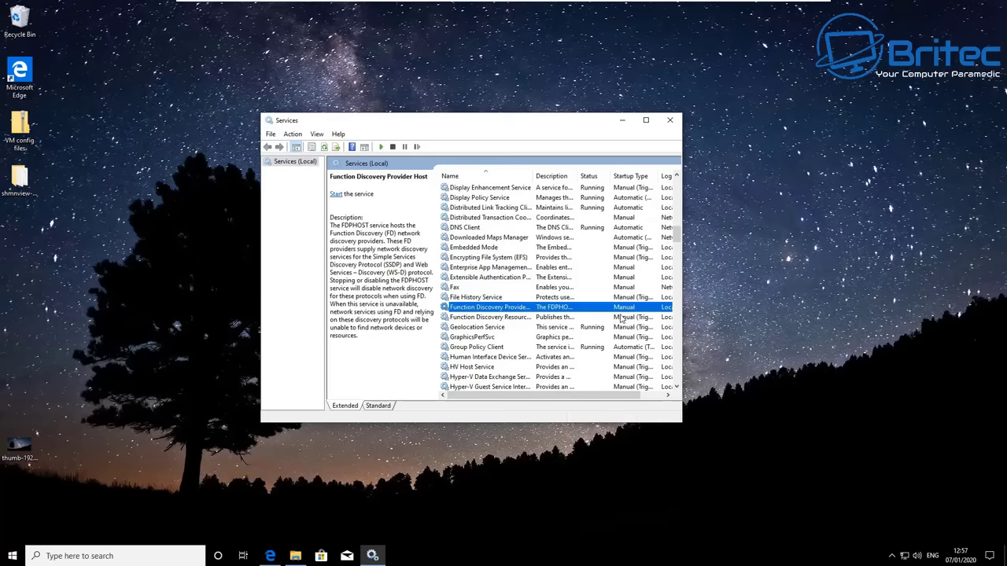
pyautogui.moveTo(682, 315); pyautogui.dragTo(793, 319)
pyautogui.doubleClick(478, 307)
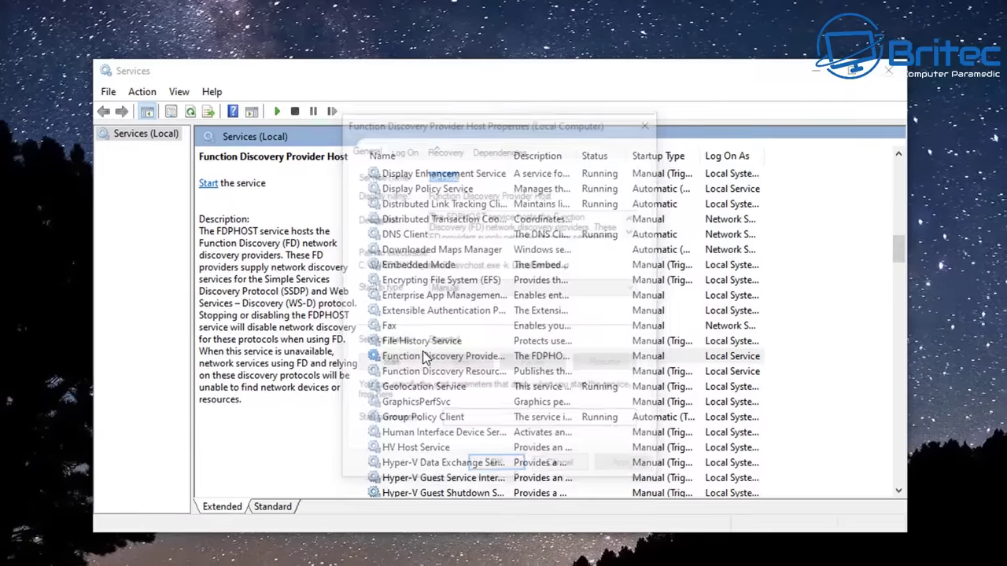
# - Set Function Discovery Provider Host's startup type to Automatic (Delayed Start), start the service, apply the changes and close Services
pyautogui.click(453, 291)
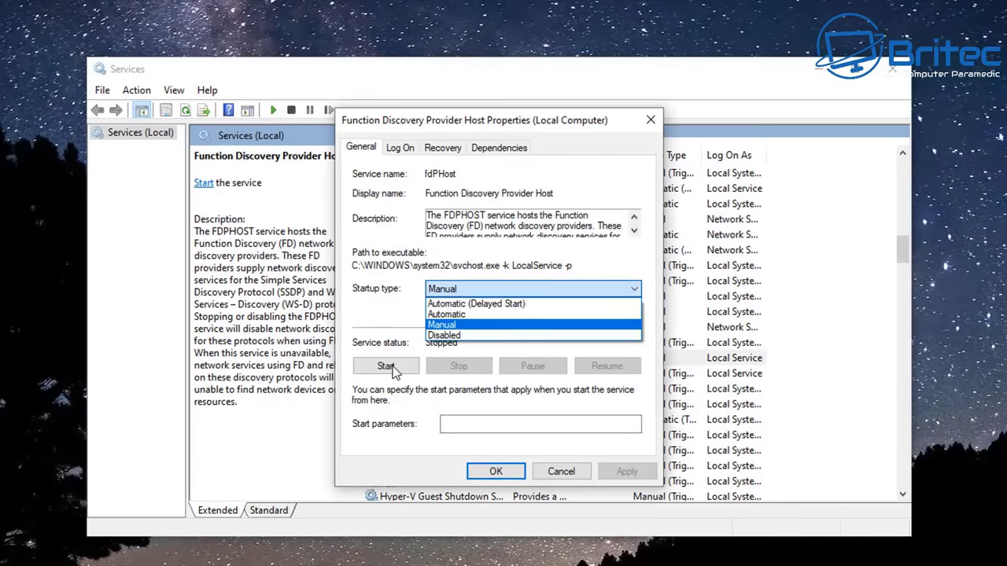
pyautogui.click(452, 304)
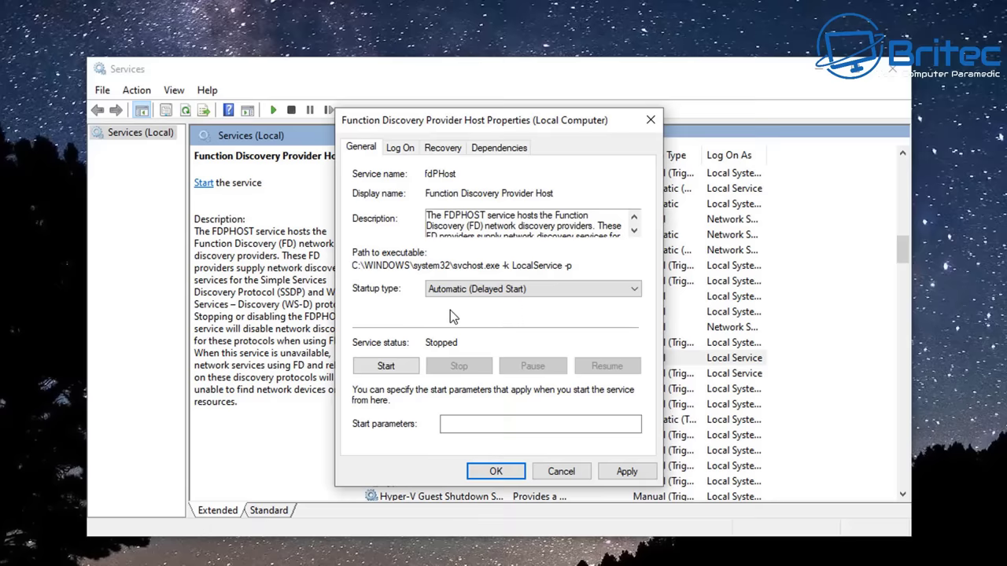
pyautogui.click(476, 290)
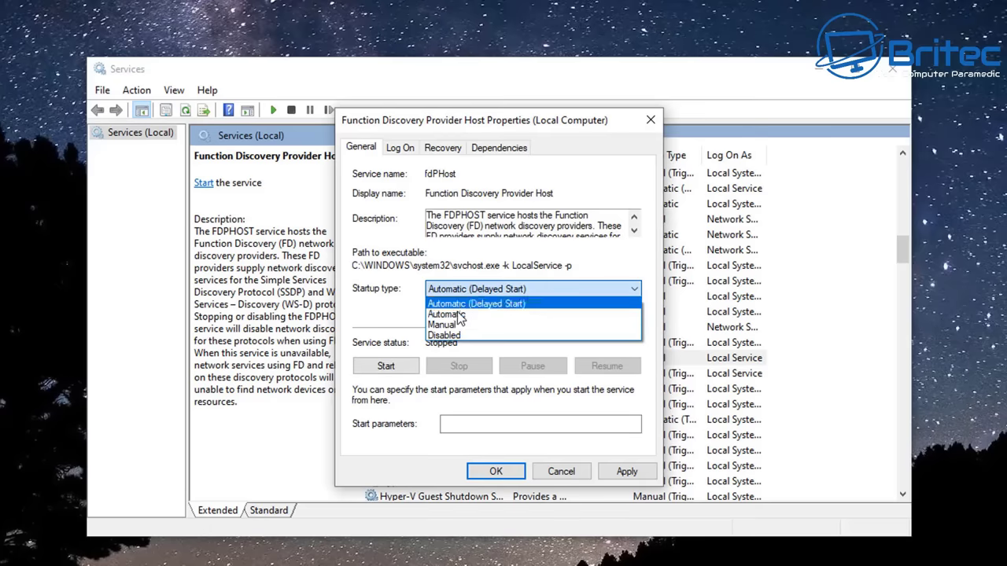
pyautogui.click(472, 304)
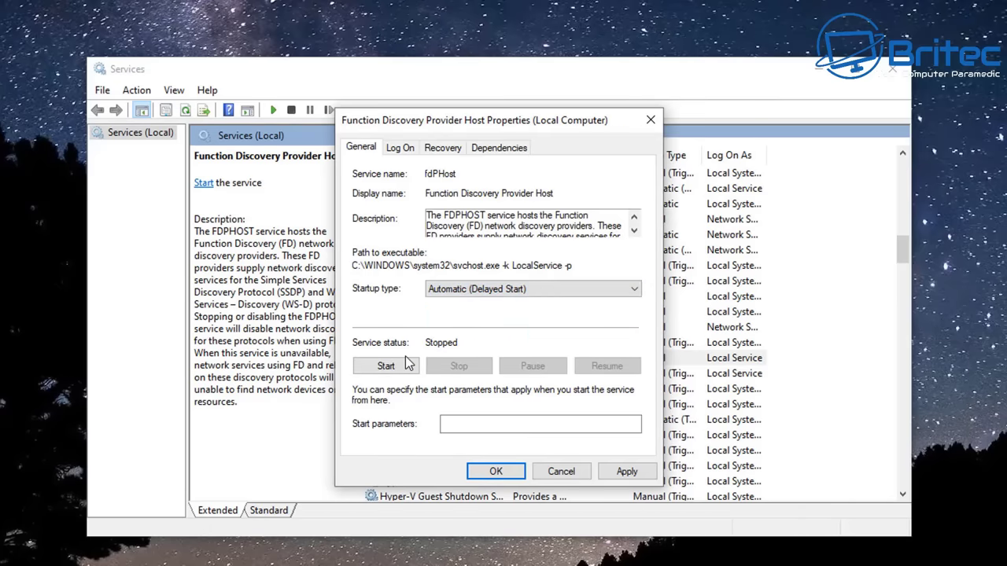
pyautogui.click(386, 366)
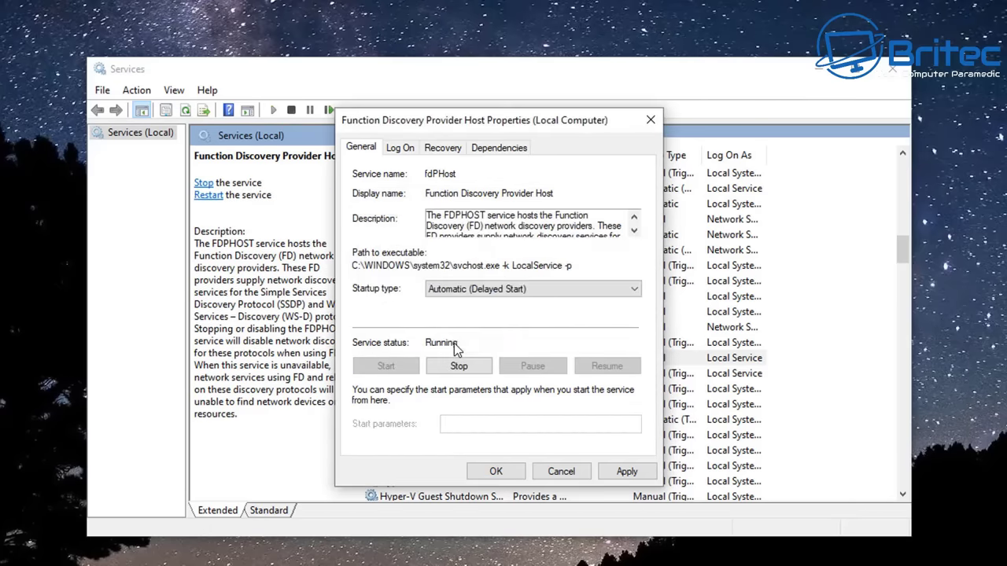
pyautogui.click(626, 473)
pyautogui.click(504, 472)
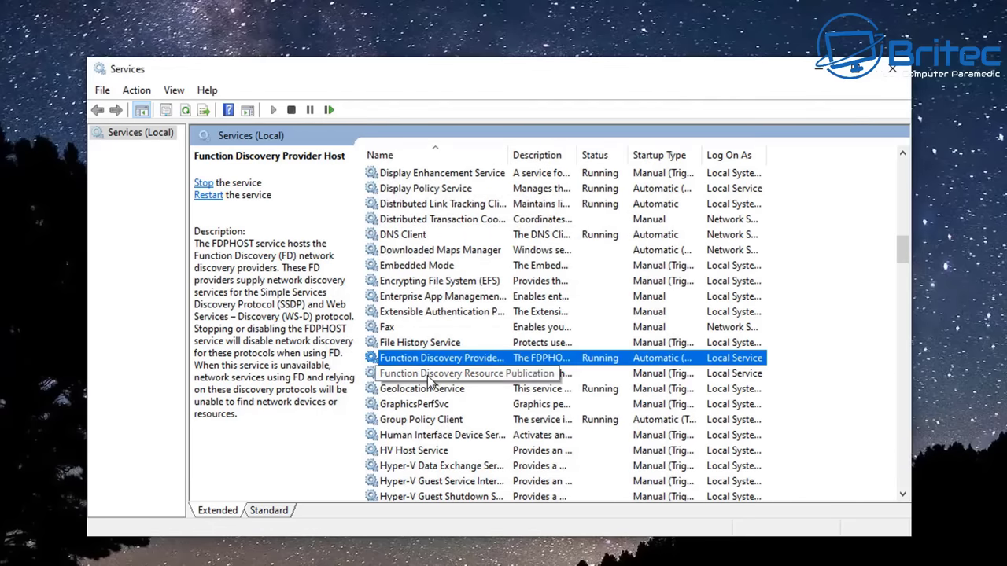
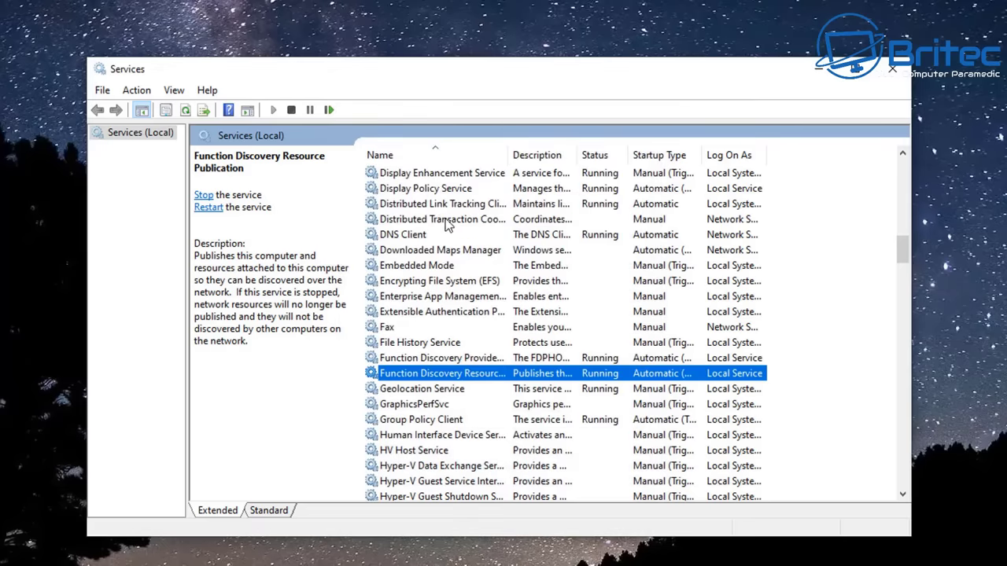
pyautogui.scroll(2, 437, 266)
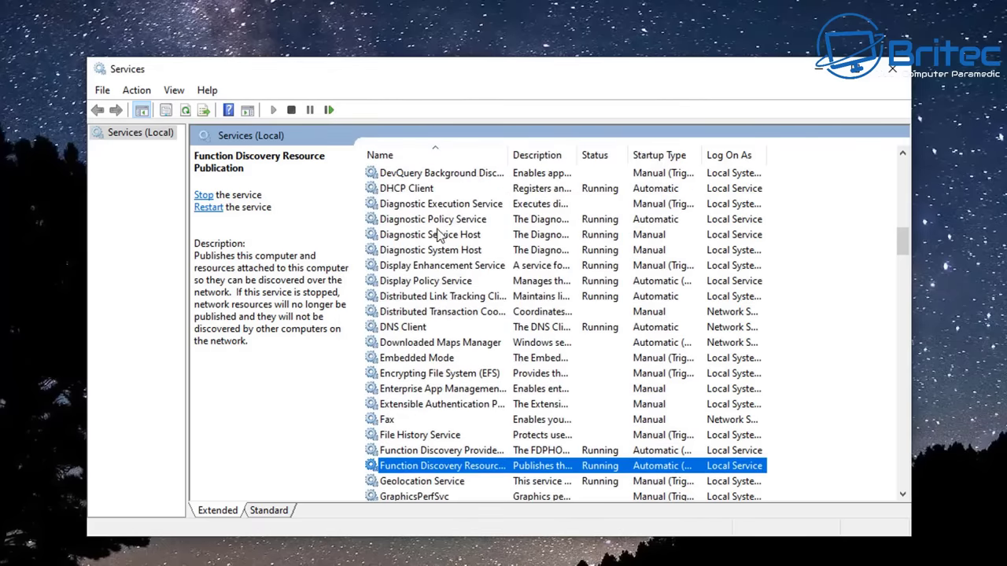
pyautogui.click(892, 69)
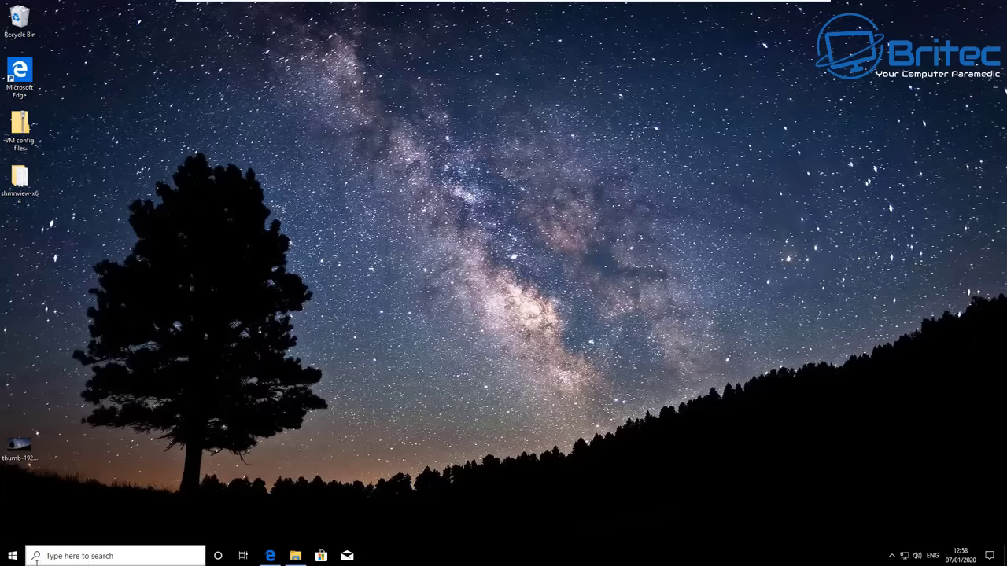
# - Open the connected Ethernet network in Network & Internet settings and set its network profile to Private
pyautogui.rightClick(905, 557)
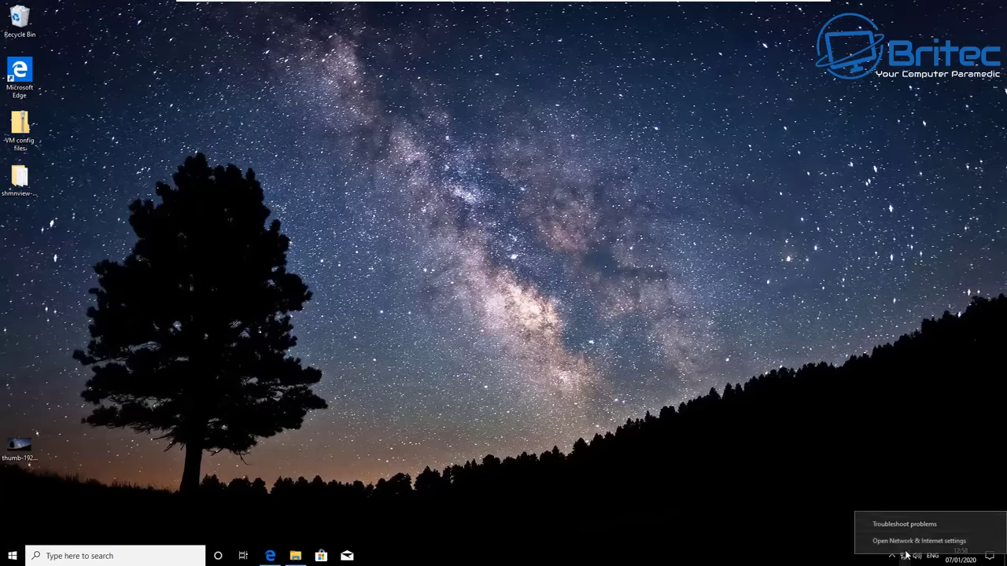
pyautogui.click(916, 541)
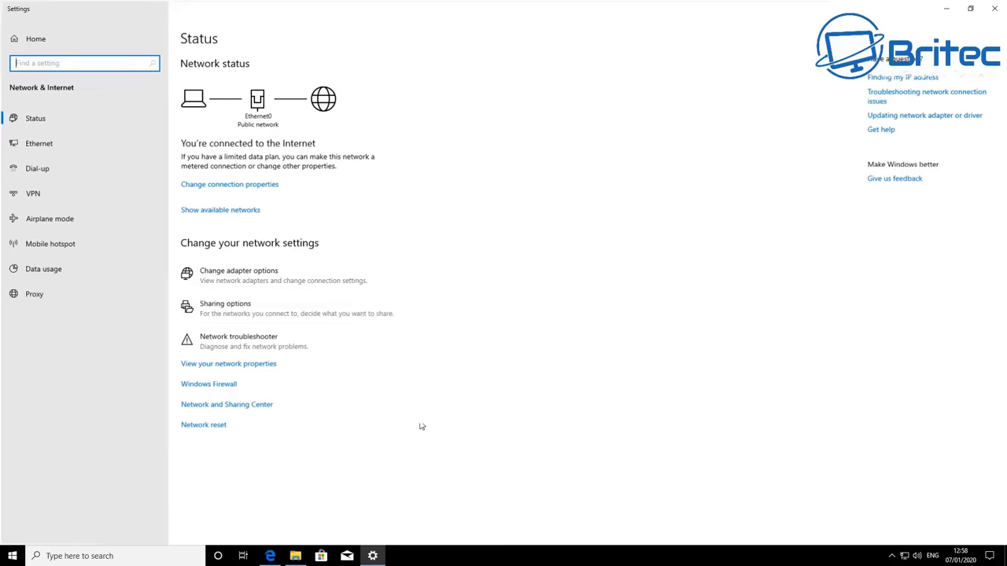
pyautogui.click(43, 147)
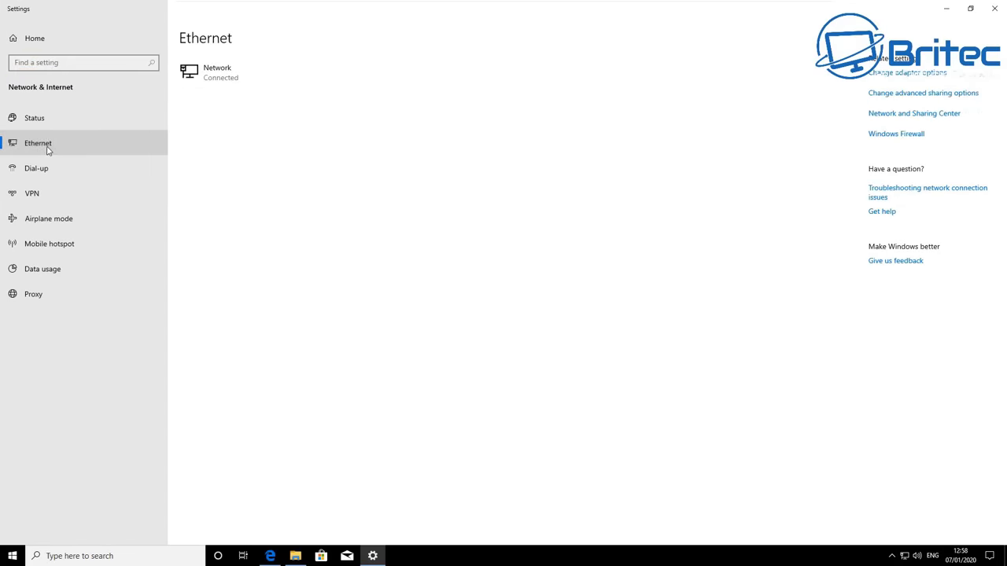
pyautogui.click(228, 81)
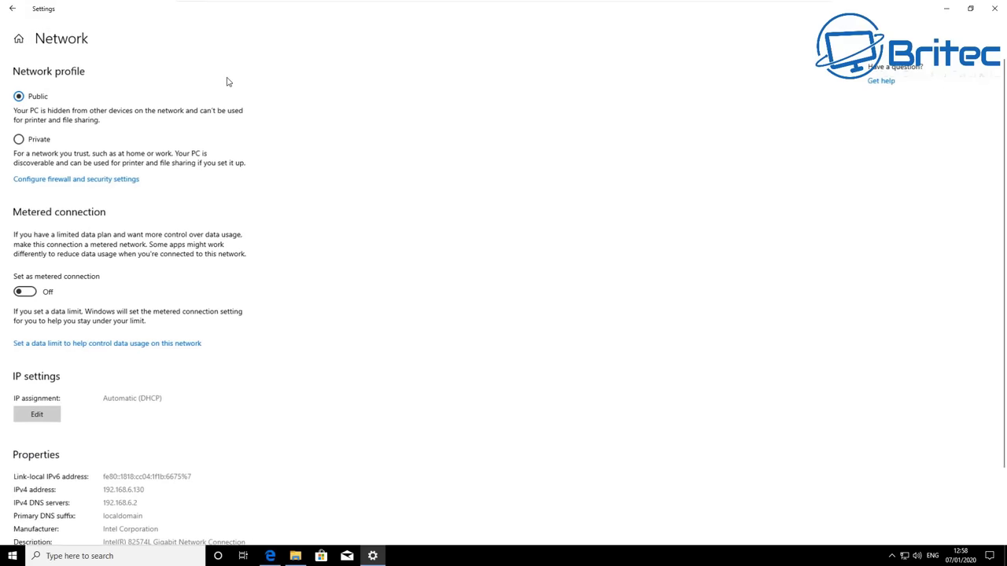
pyautogui.click(19, 141)
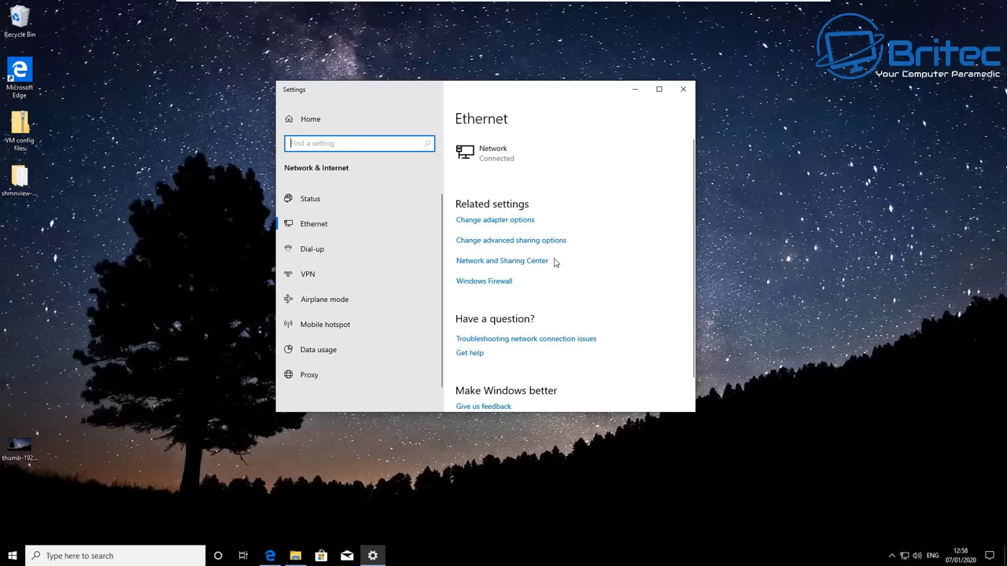
# - Open the advanced sharing settings and turn on file and printer sharing for the Private profile
pyautogui.click(546, 245)
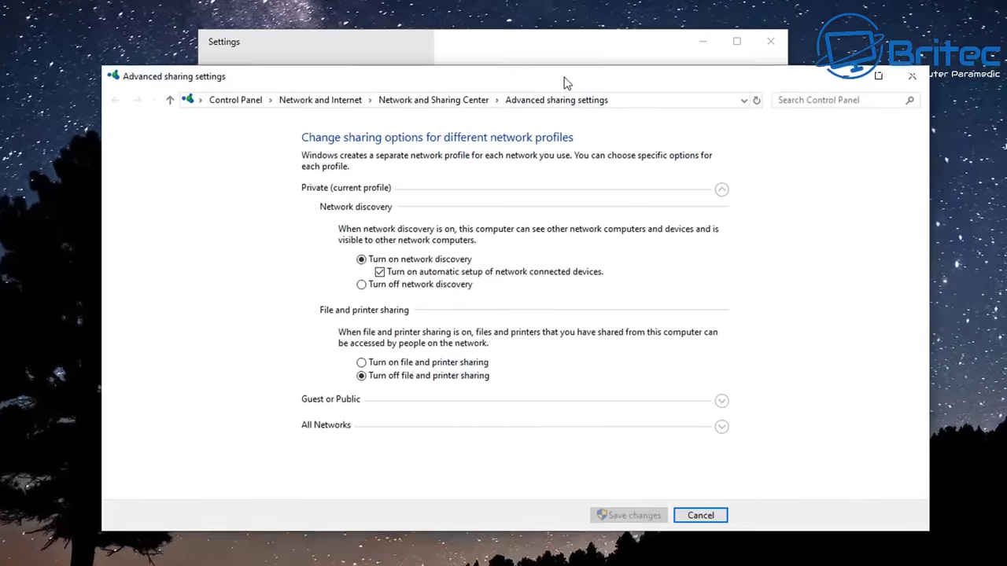
pyautogui.moveTo(566, 83); pyautogui.dragTo(561, 67)
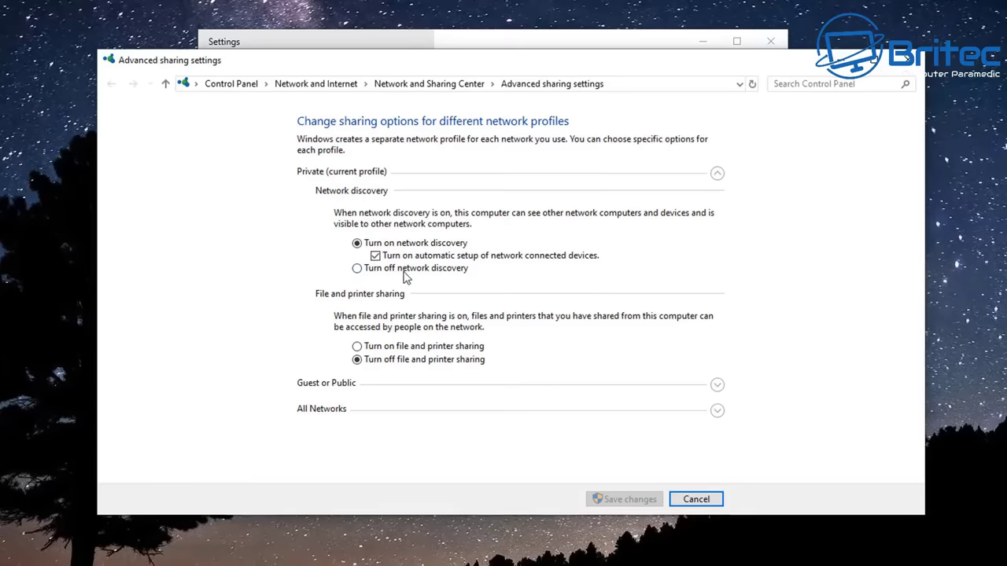
pyautogui.click(357, 346)
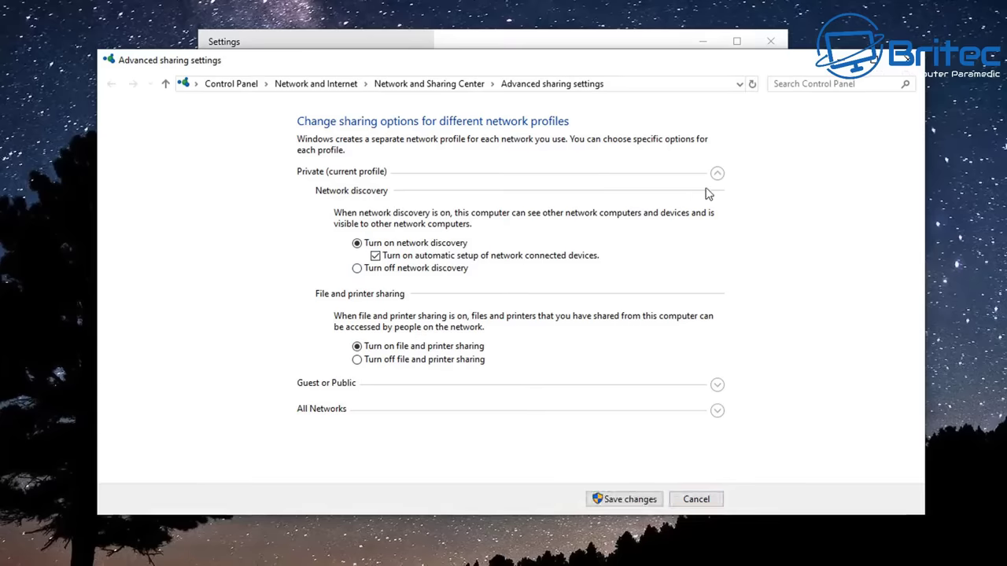
# - Turn off password protected sharing for All Networks, save the changes and close Settings
pyautogui.click(718, 173)
pyautogui.click(717, 173)
pyautogui.click(717, 410)
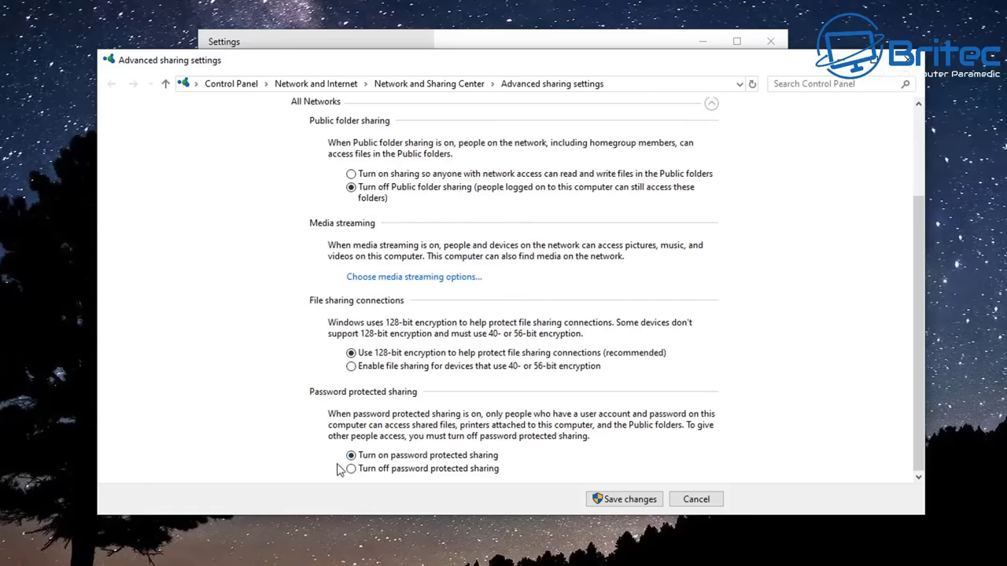
pyautogui.click(360, 470)
pyautogui.click(622, 500)
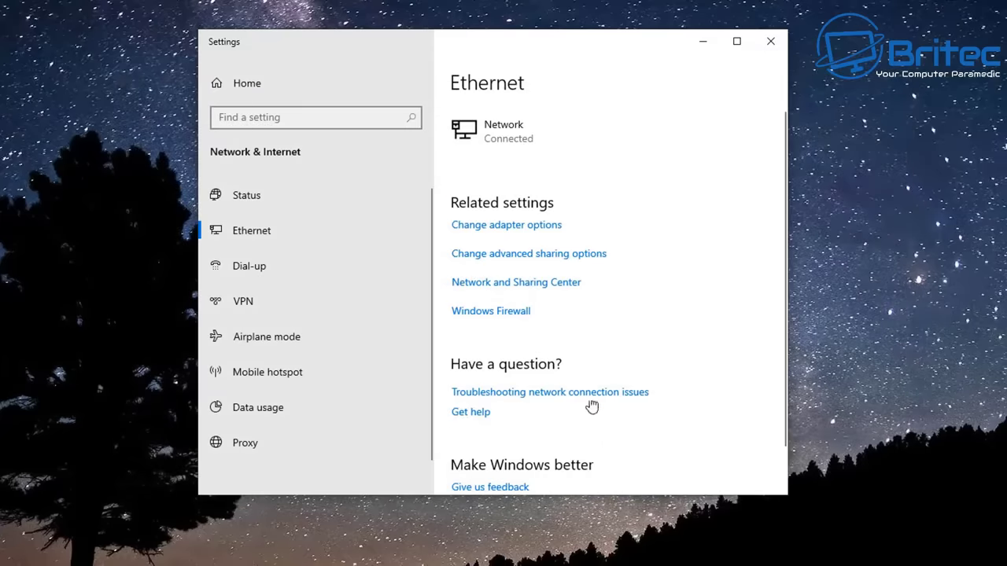
pyautogui.click(771, 41)
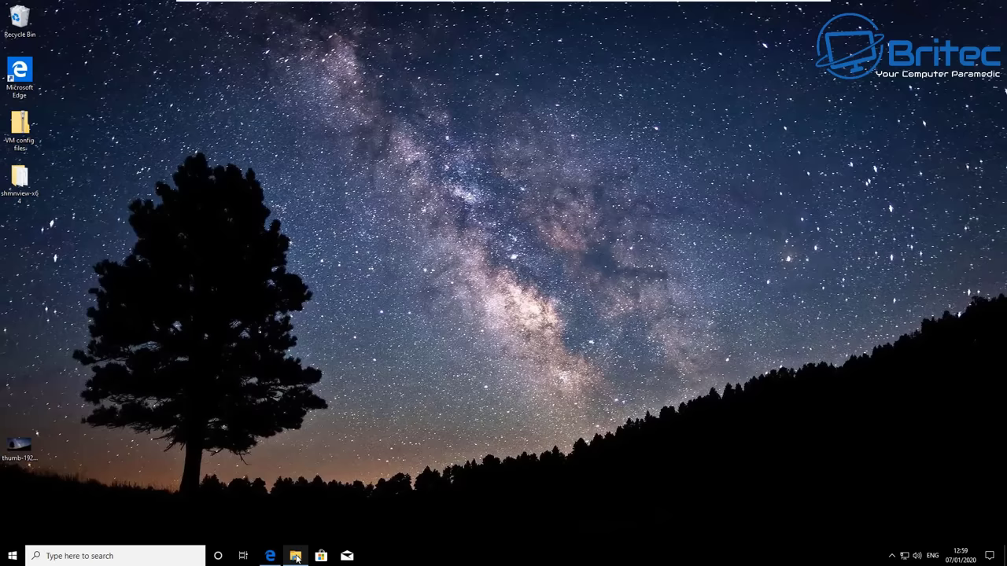
# - Open a File Explorer window, check the computers listed under Network and close the window
pyautogui.rightClick(296, 558)
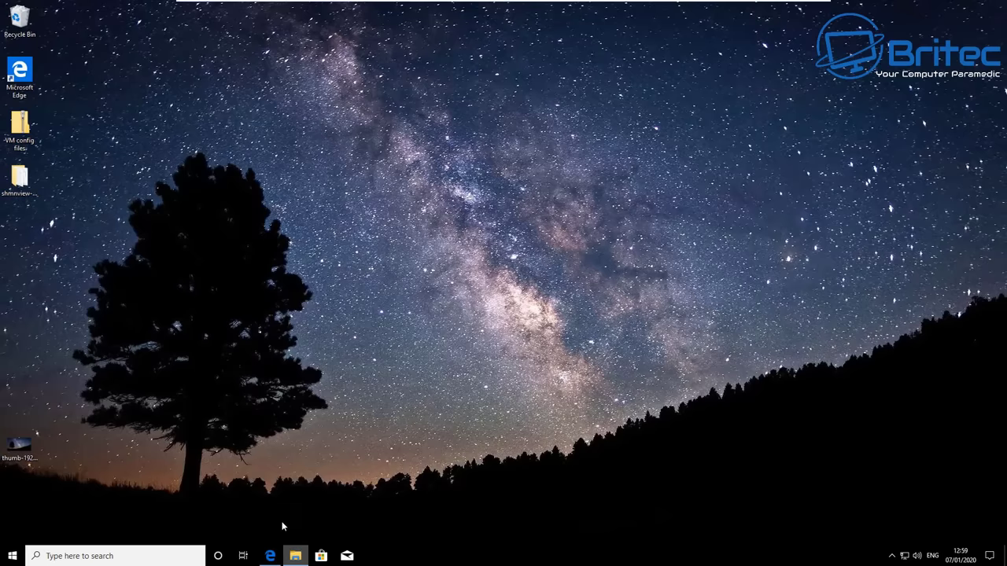
pyautogui.click(277, 499)
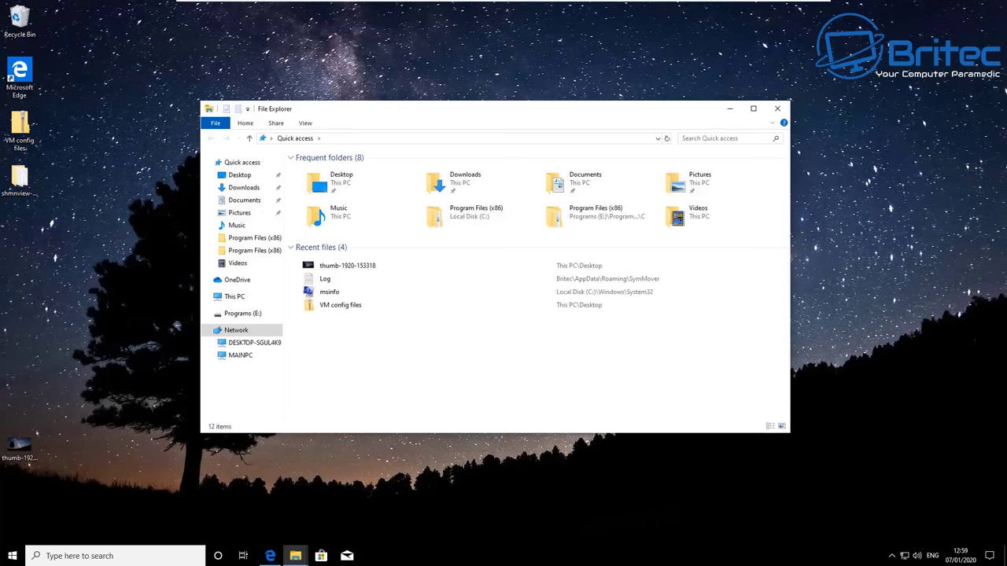
pyautogui.click(778, 108)
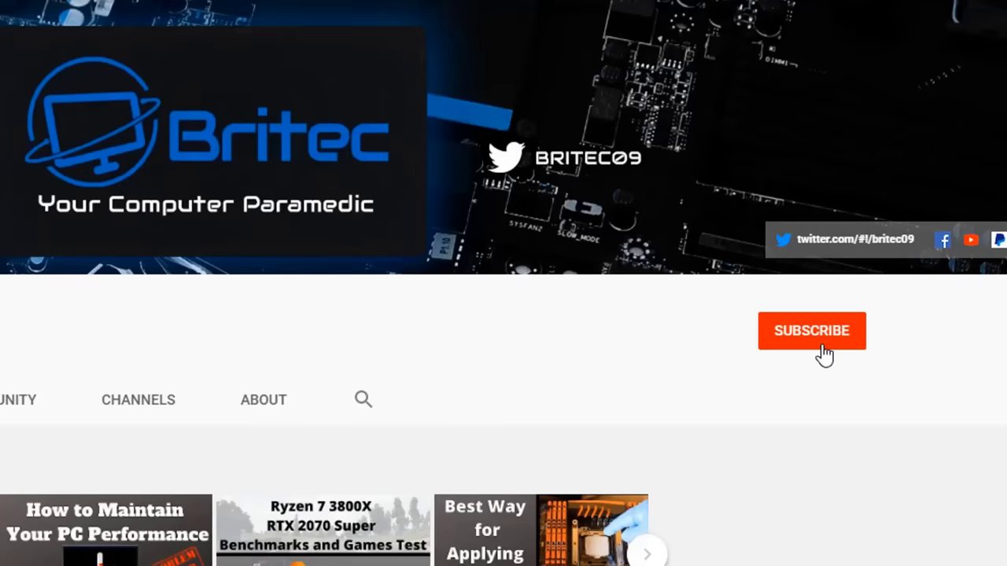
# - Subscribe to the Britec YouTube channel and set its notifications to All
pyautogui.click(824, 355)
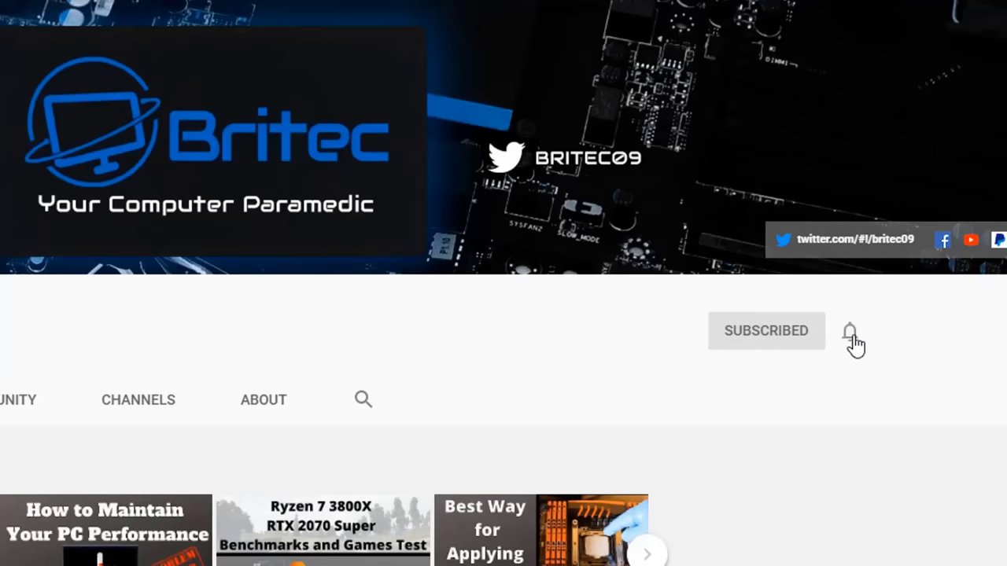
pyautogui.click(852, 336)
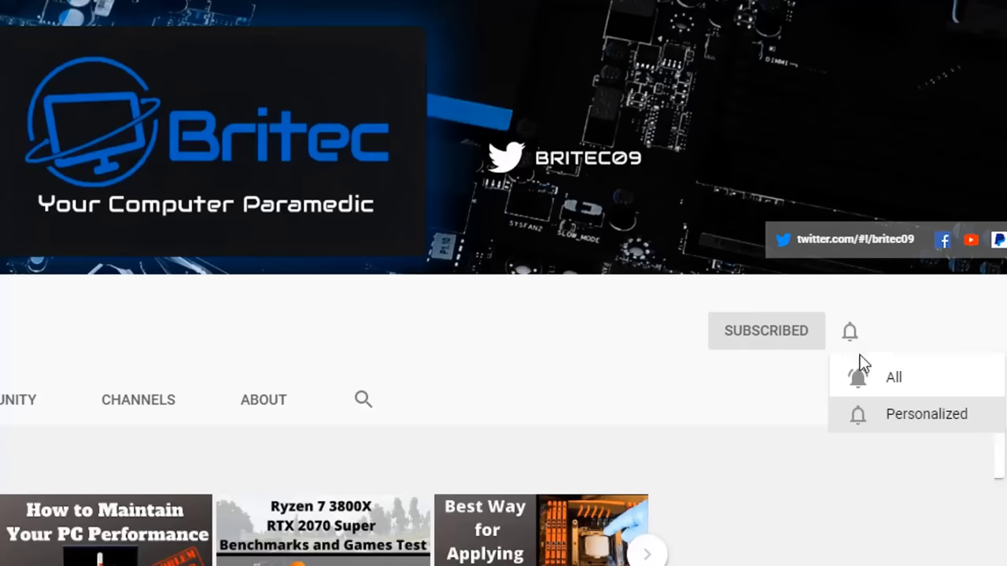
pyautogui.click(877, 382)
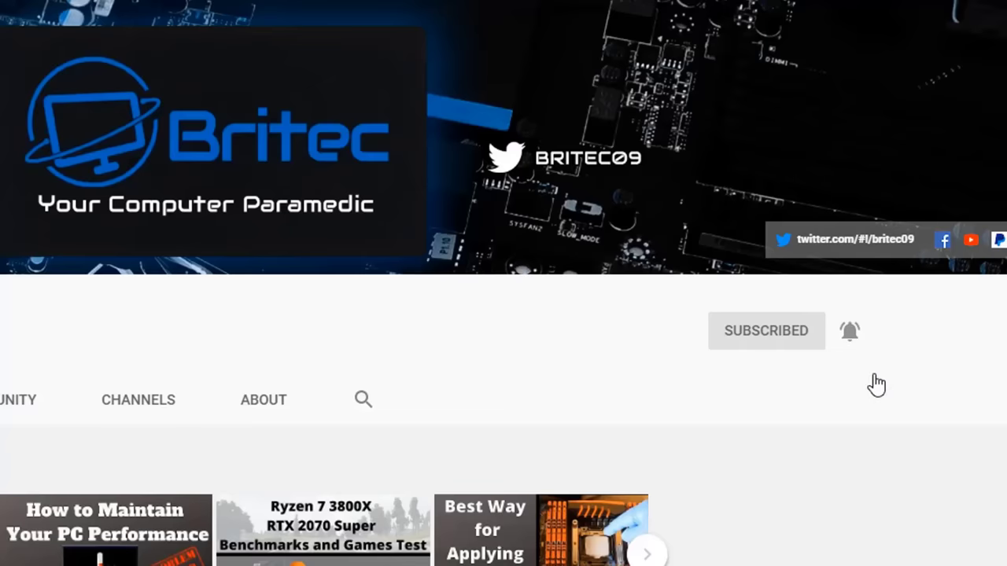